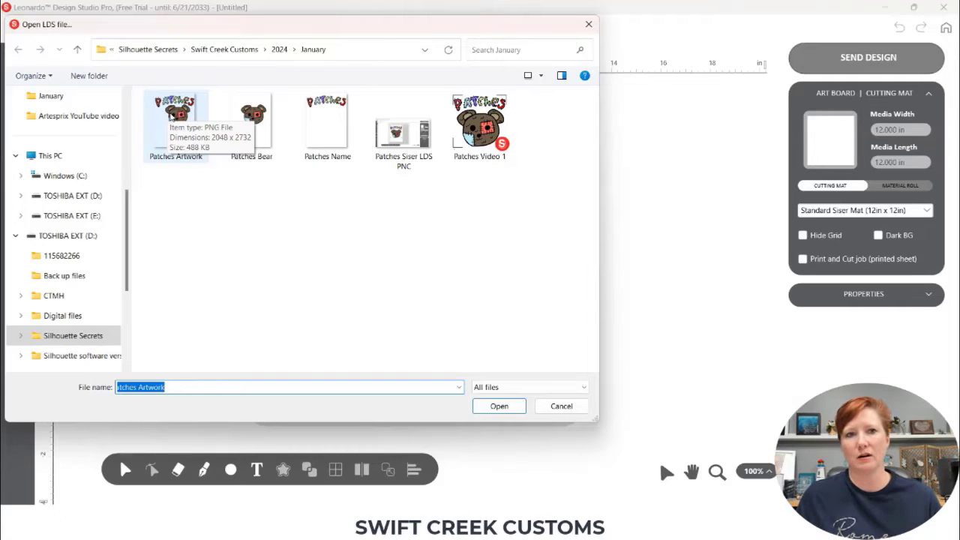
Import Patches Artwork as a Print and Cut image at 300 DPI, using the artwork mask with a tolerance of 50
left_click(174, 118)
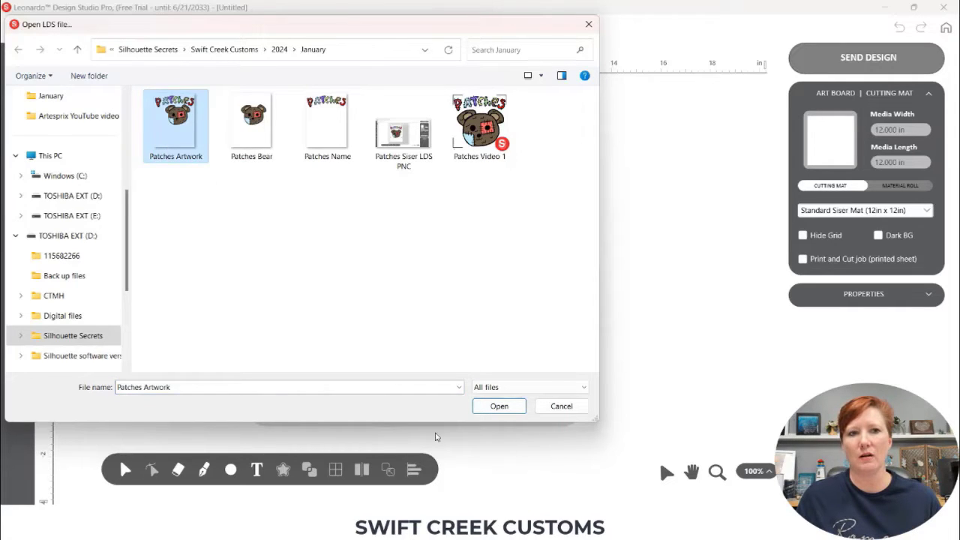
left_click(498, 409)
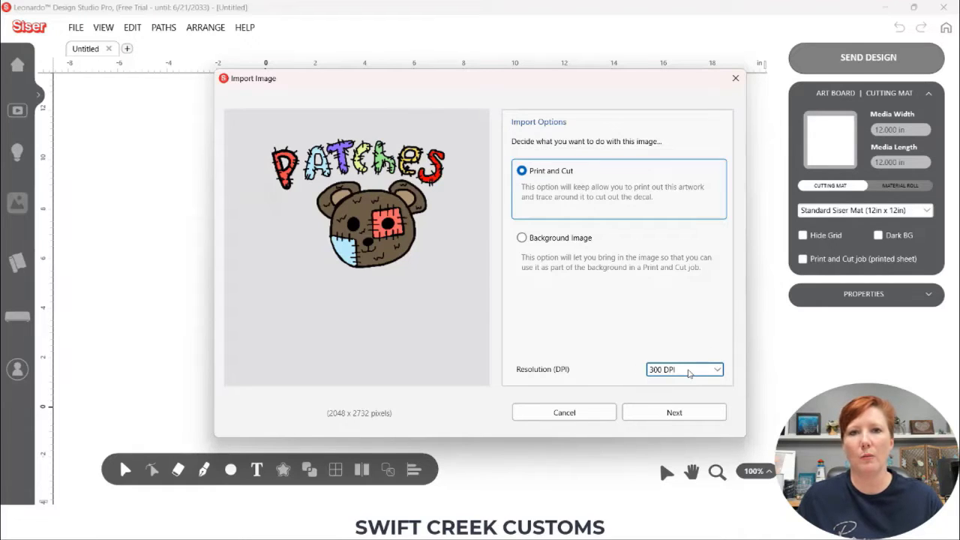
left_click(674, 413)
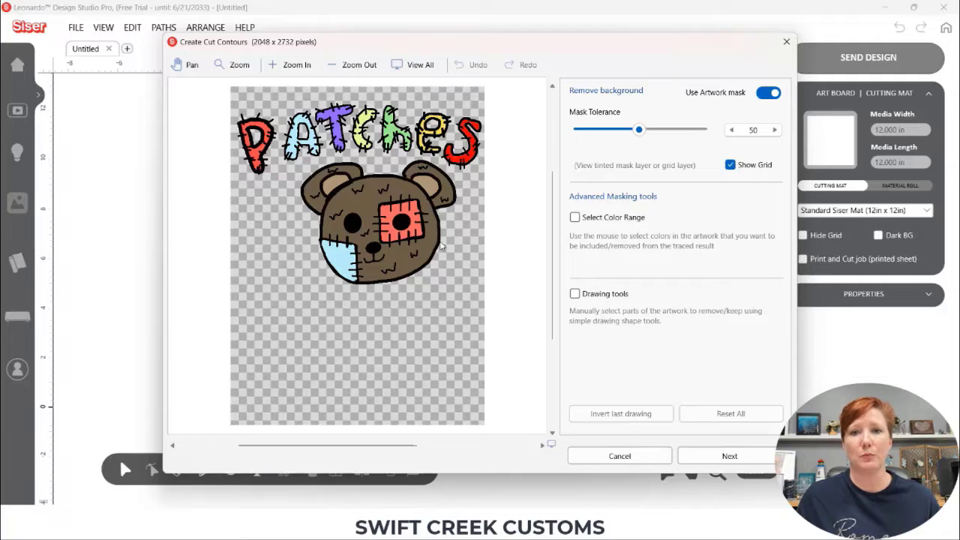
left_click(709, 457)
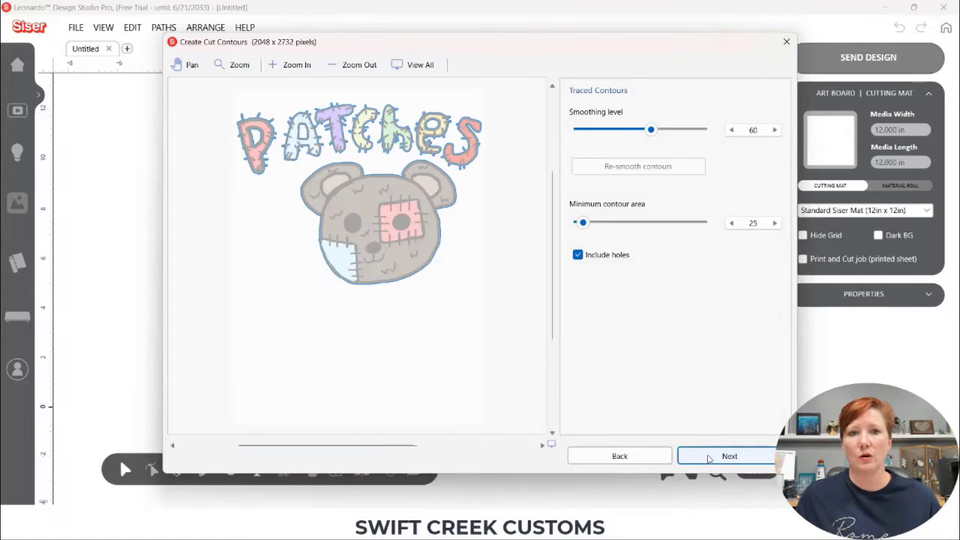
Keep holes included in the traced contours and finish the cut contours with an offset of 0
left_click(433, 264)
left_click(579, 255)
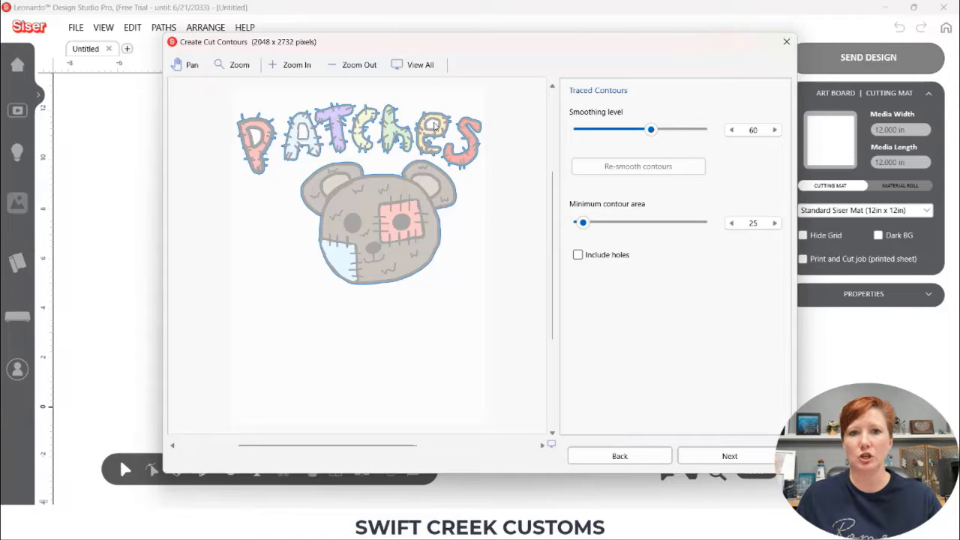
left_click(577, 255)
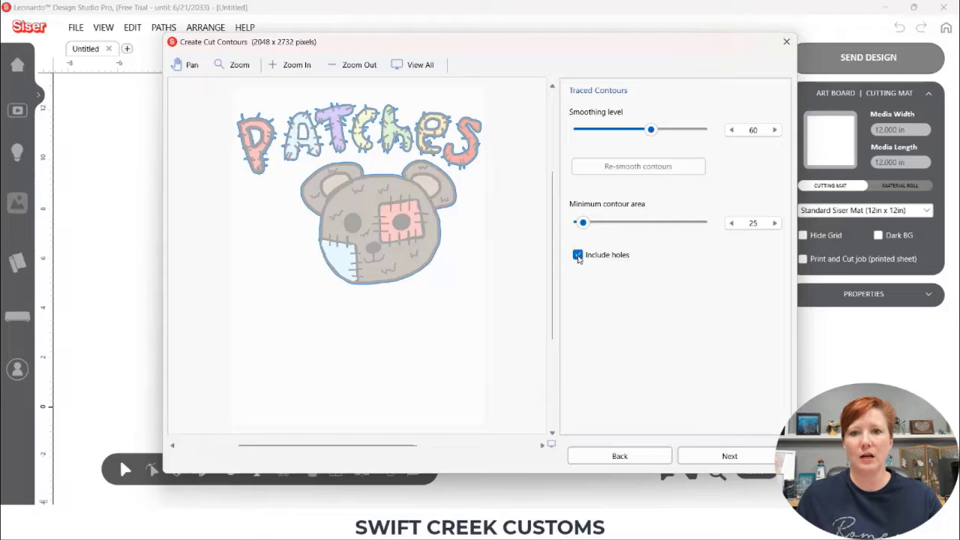
left_click(714, 459)
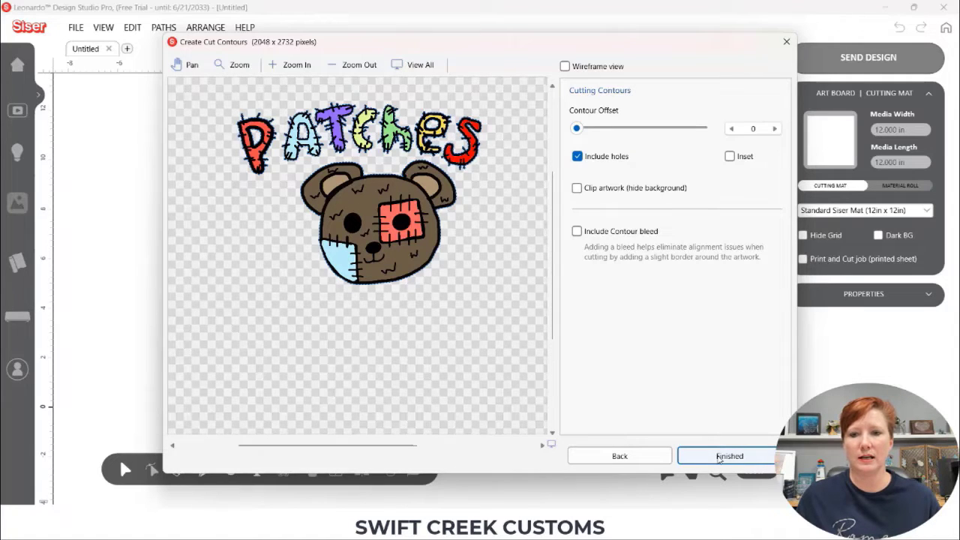
left_click(717, 457)
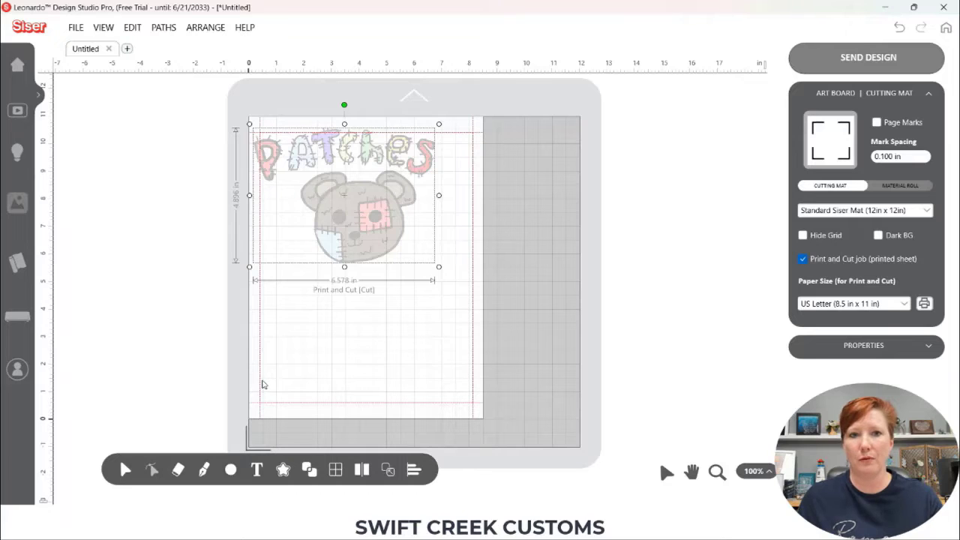
Move the Patches artwork down and inward so it sits inside the page margins, and enable page marks
left_click_drag(356, 214, 373, 233)
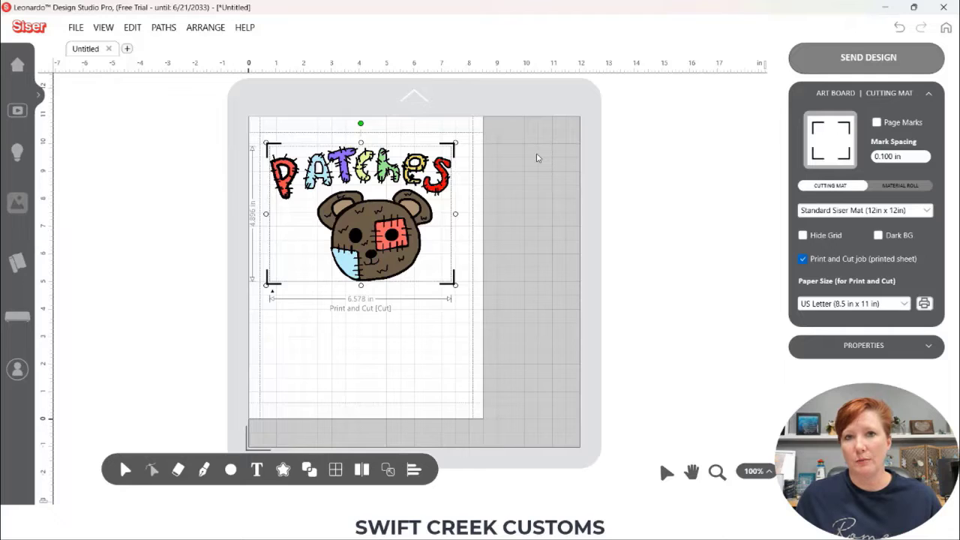
left_click(876, 123)
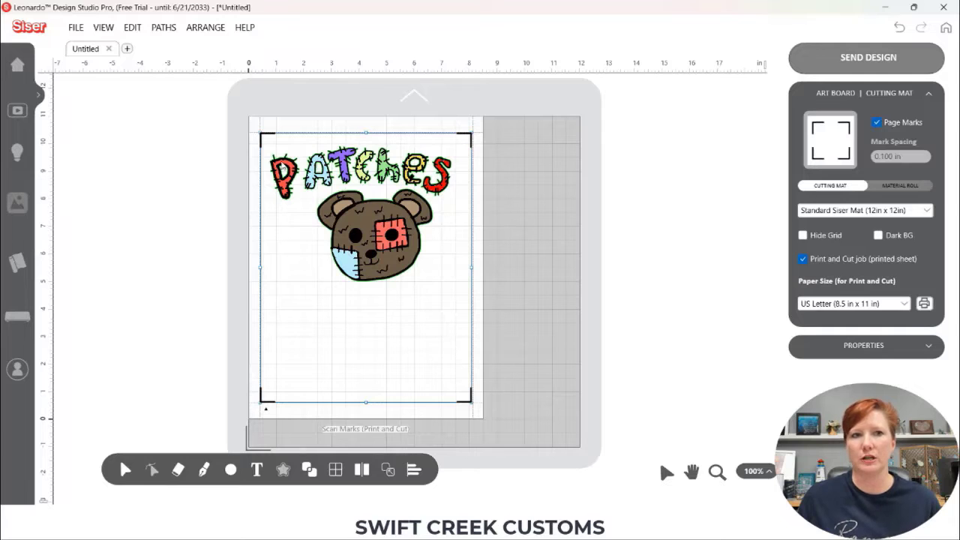
Enable small page margins in the default page settings and reapply the page marks
left_click(76, 33)
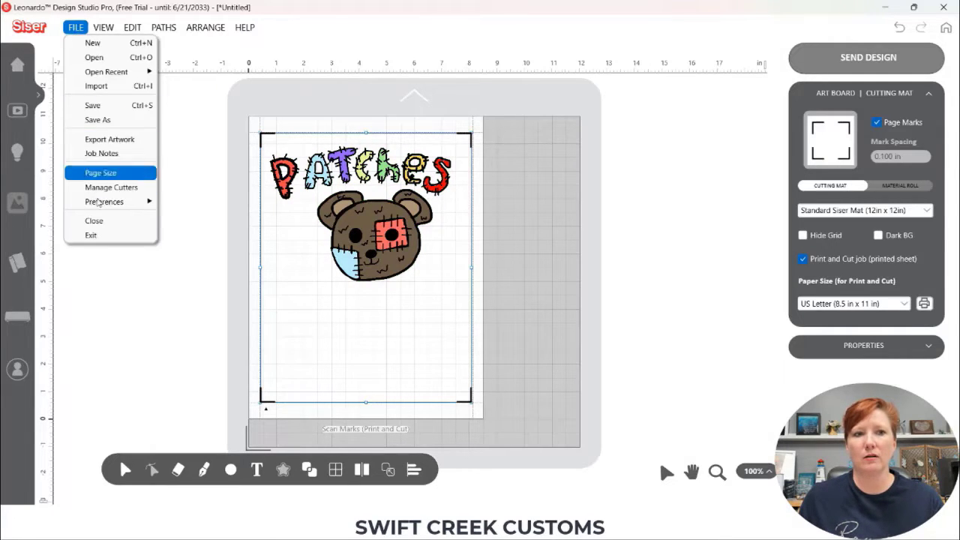
mouse_move(102, 203)
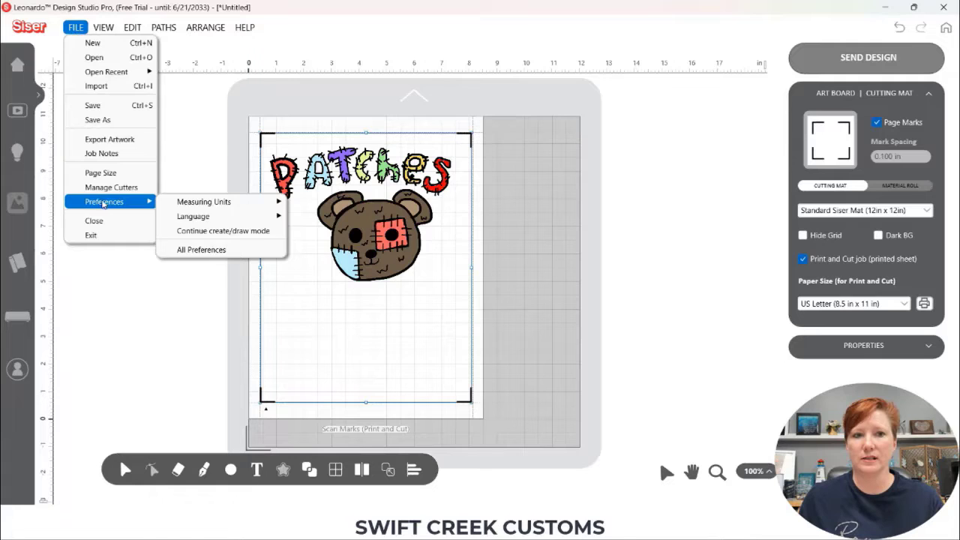
left_click(213, 249)
left_click(388, 313)
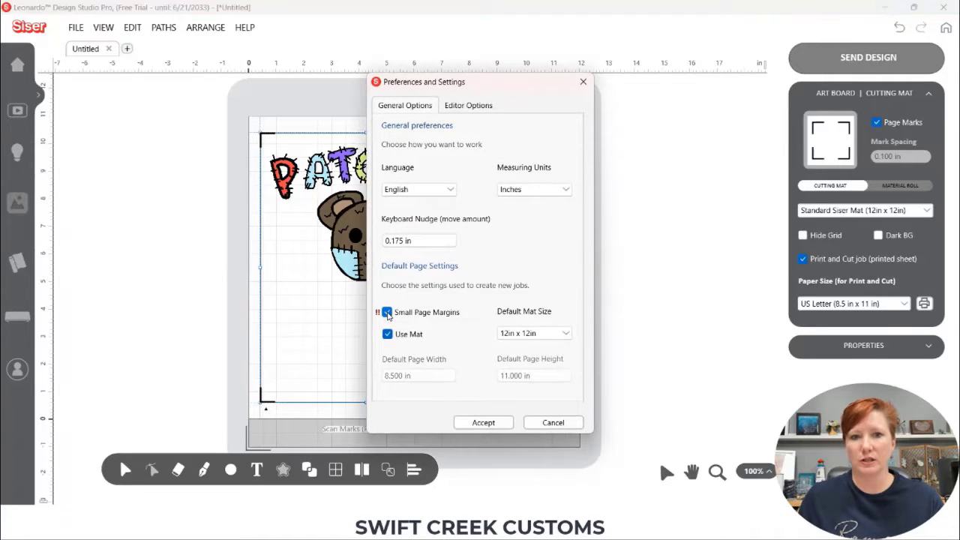
mouse_move(378, 315)
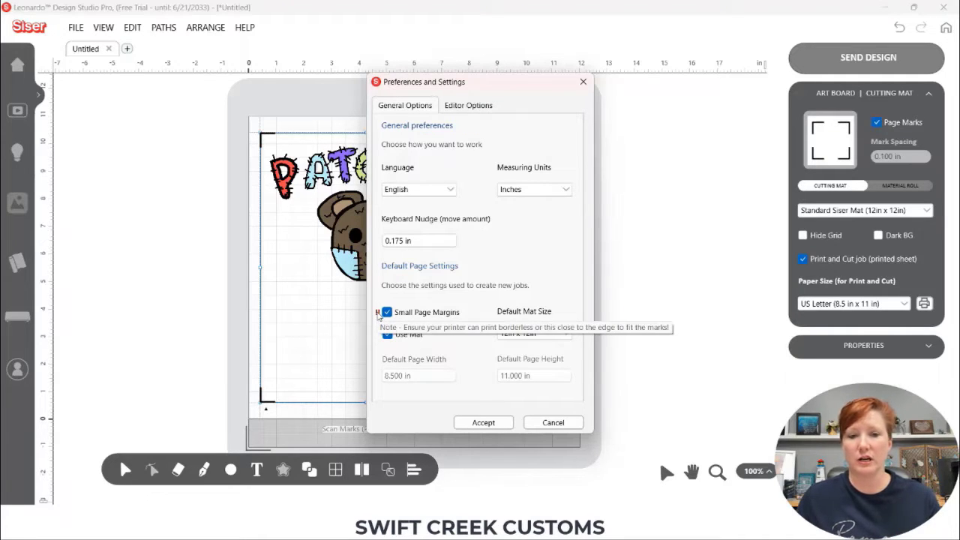
left_click(483, 423)
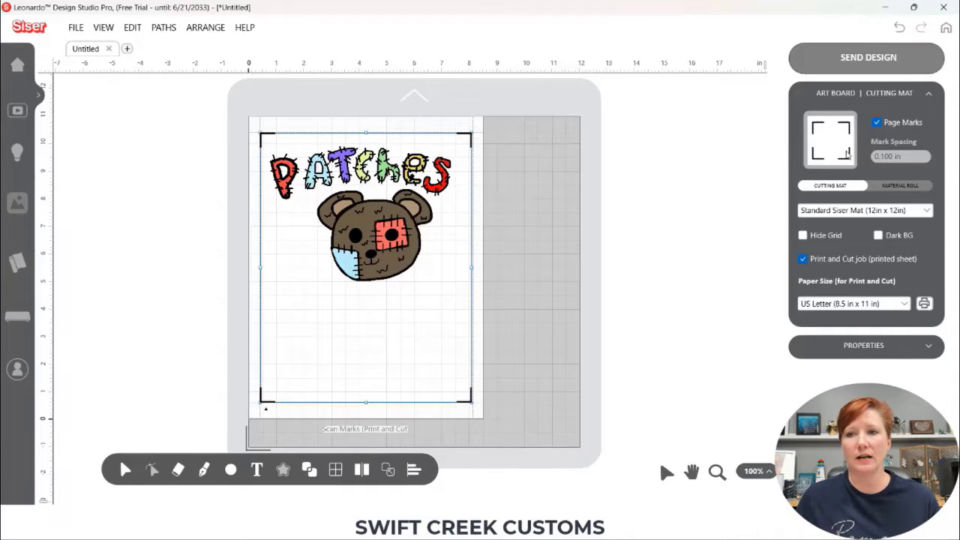
left_click(876, 122)
left_click(877, 123)
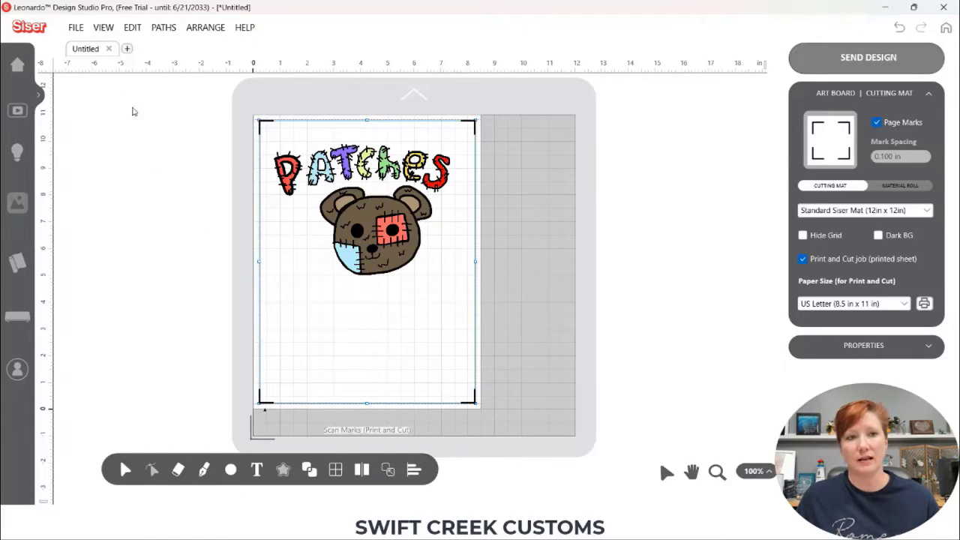
Disable small page margins in the default page settings and refresh the page marks
left_click(75, 27)
mouse_move(114, 203)
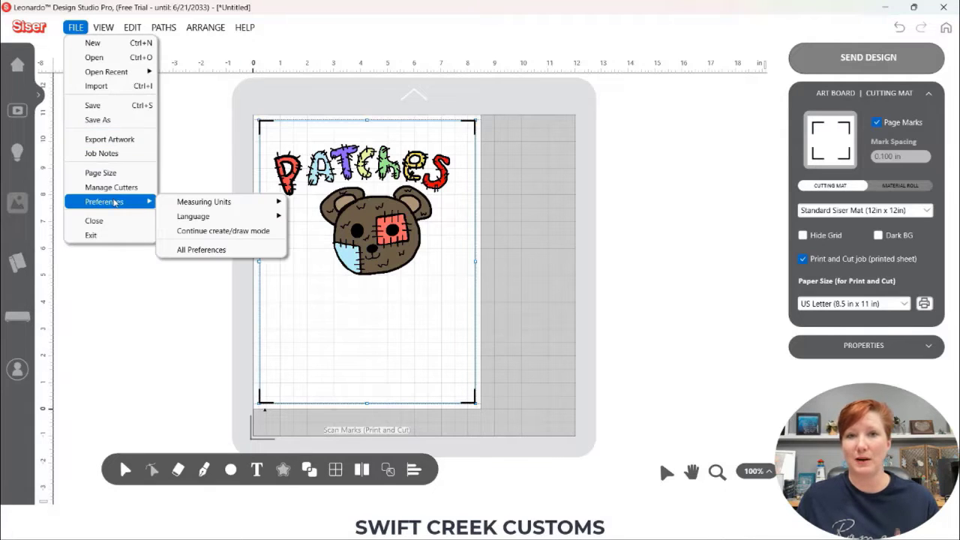
left_click(200, 250)
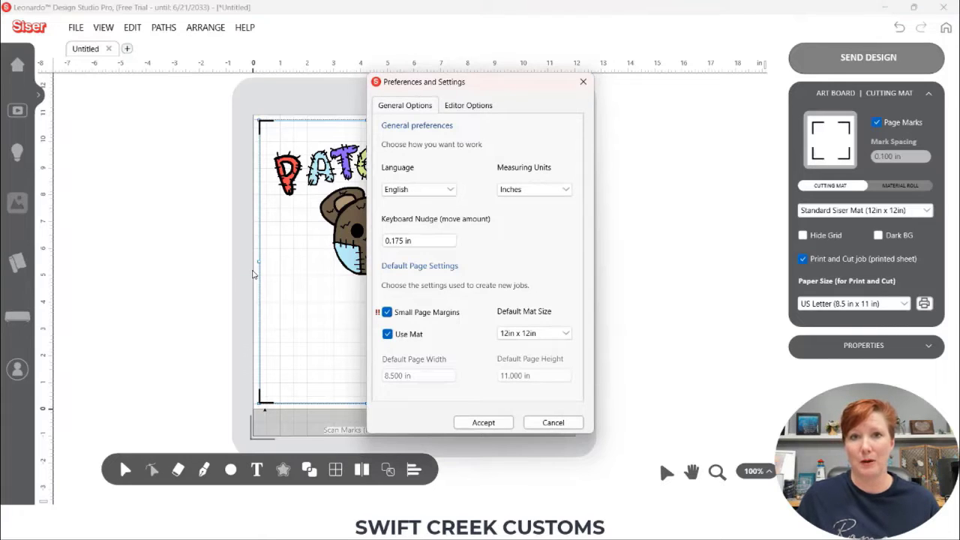
left_click(387, 313)
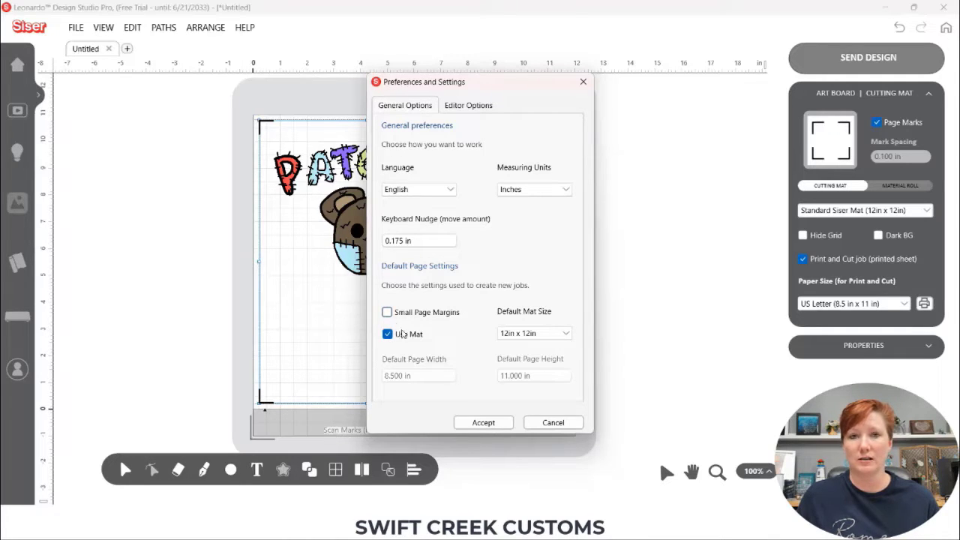
left_click(484, 424)
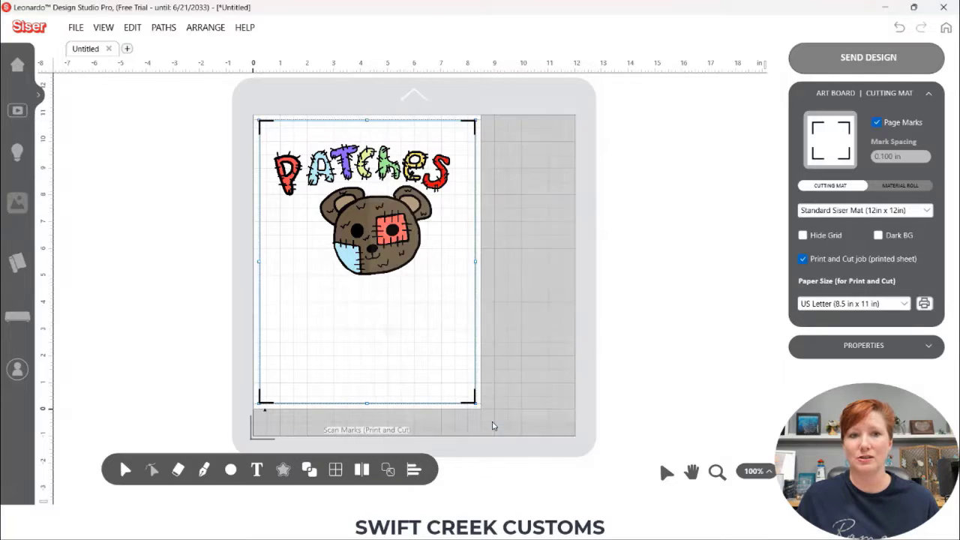
left_click(877, 123)
left_click(877, 122)
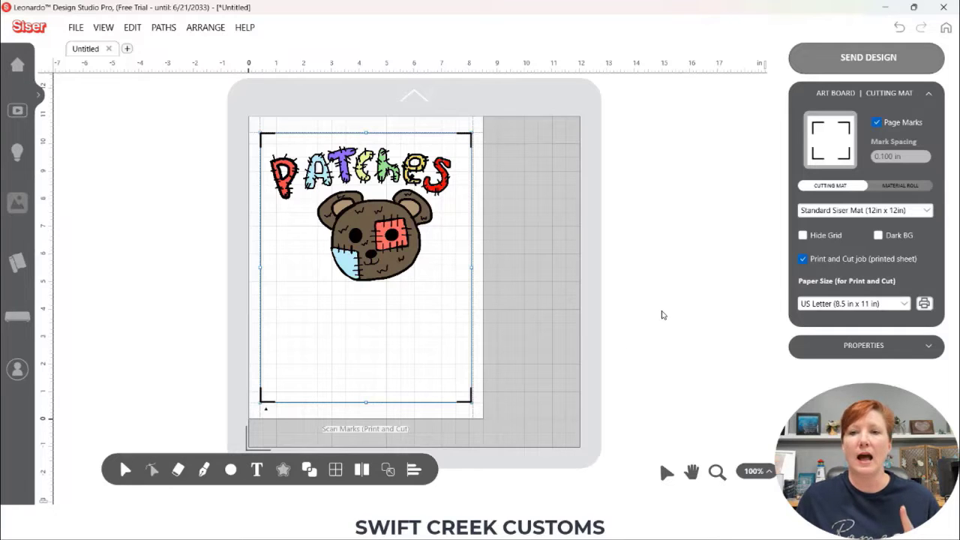
Disable page marks so the scan marks frame the artwork, and set the mark spacing to 0.4 in
left_click(876, 123)
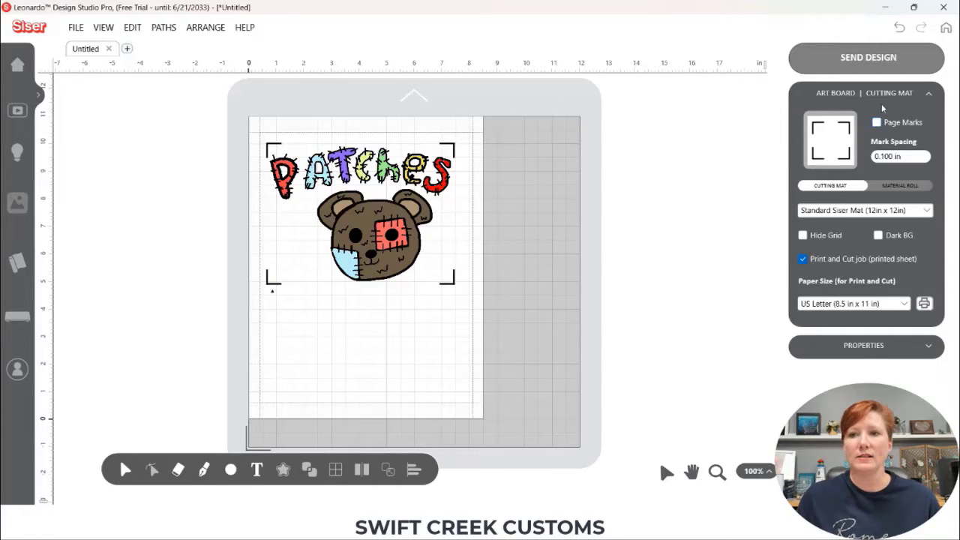
left_click_drag(909, 157, 868, 156)
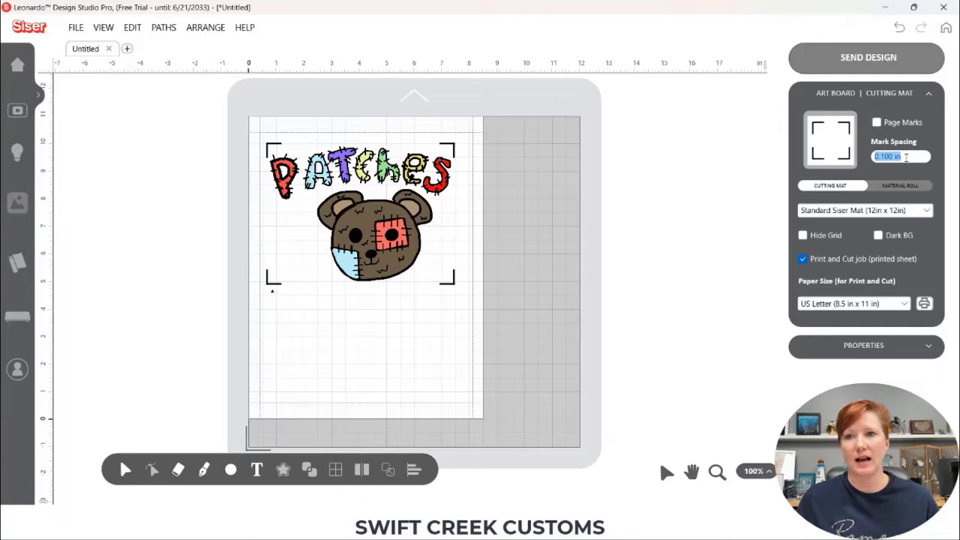
type(".3")
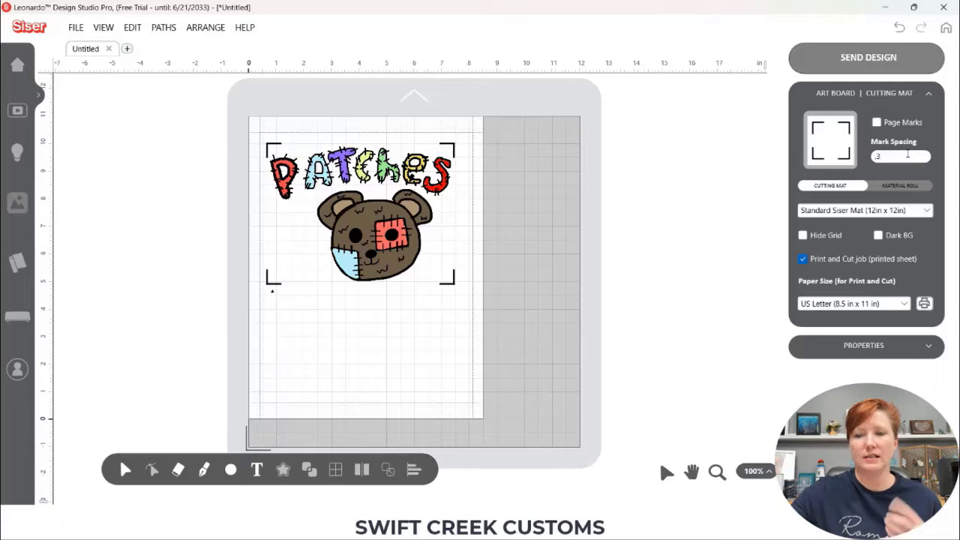
key("BackSpace")
type("4")
key("Return")
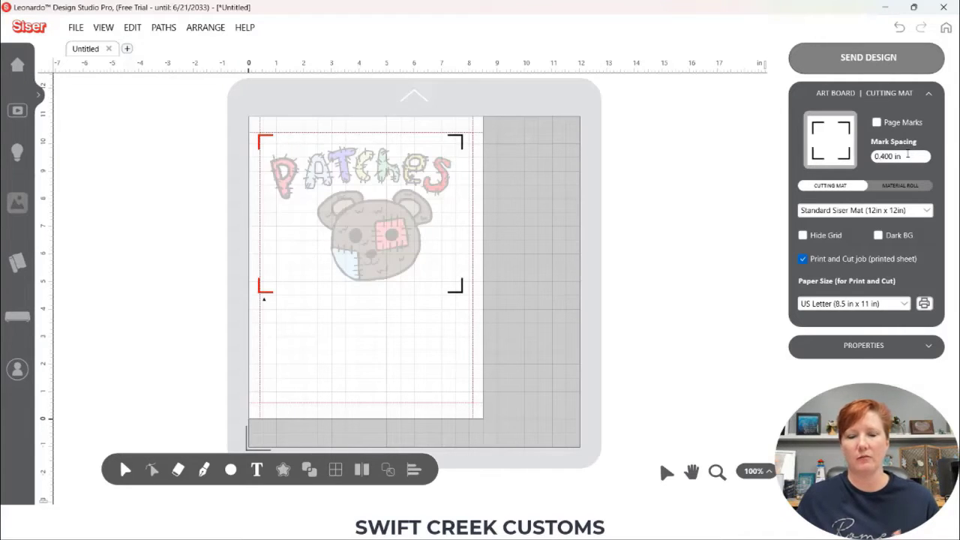
Set the mark spacing around the artwork to 0.1 in
left_click_drag(903, 156, 844, 153)
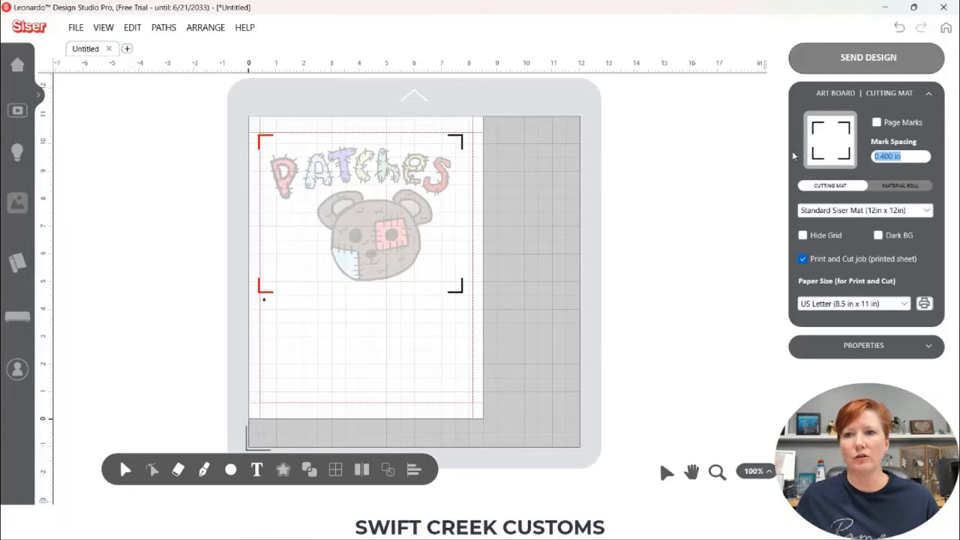
type(".1")
key("Return")
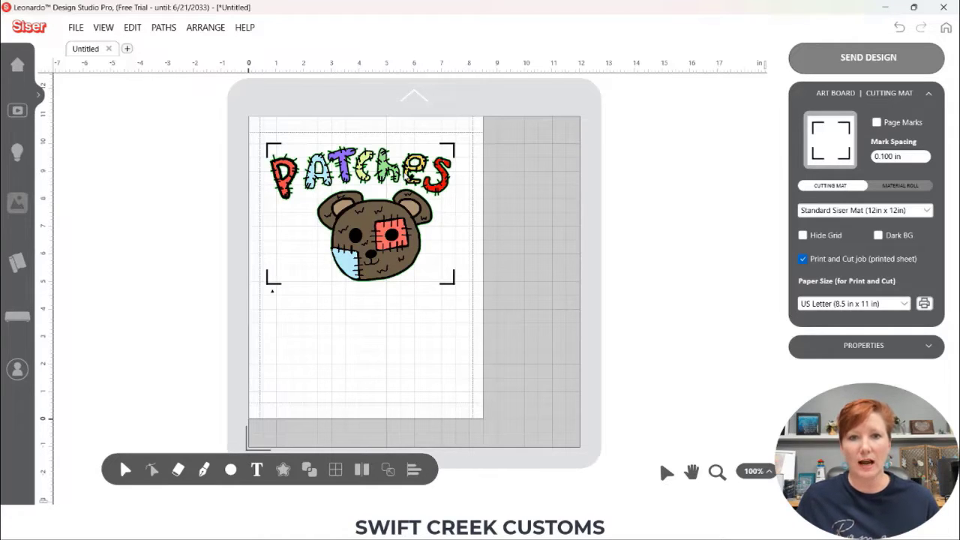
Ungroup the paths of the Patches print-and-cut artwork and deselect the resulting pieces
right_click(377, 213)
left_click(361, 213)
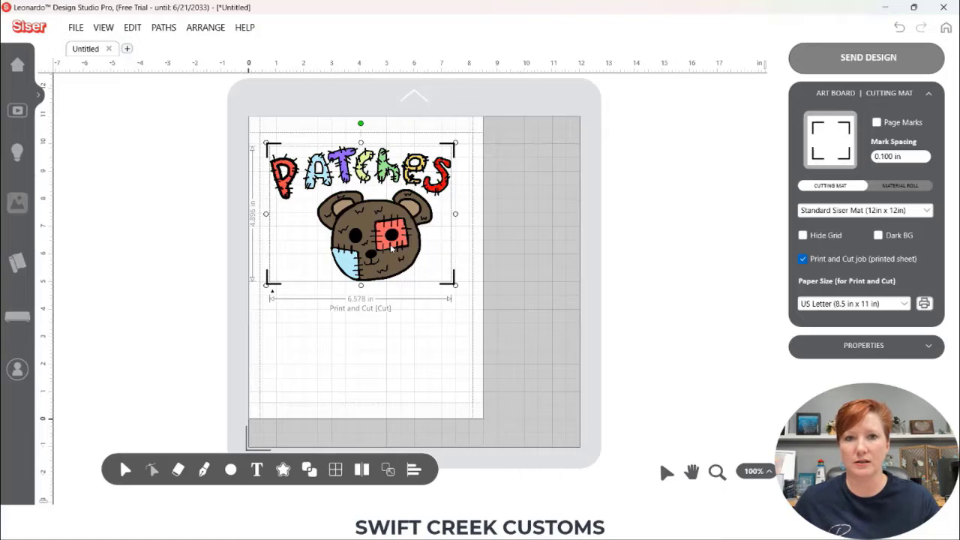
right_click(390, 215)
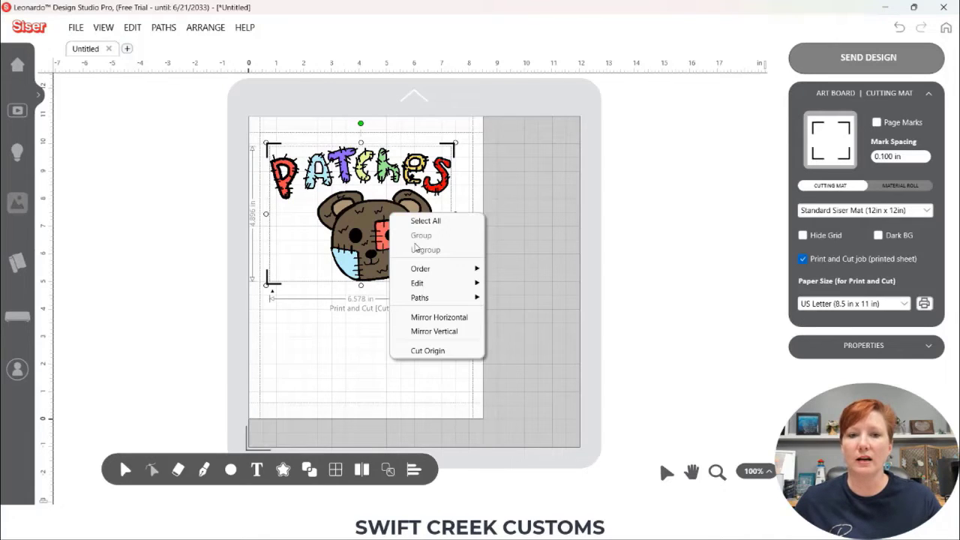
mouse_move(430, 304)
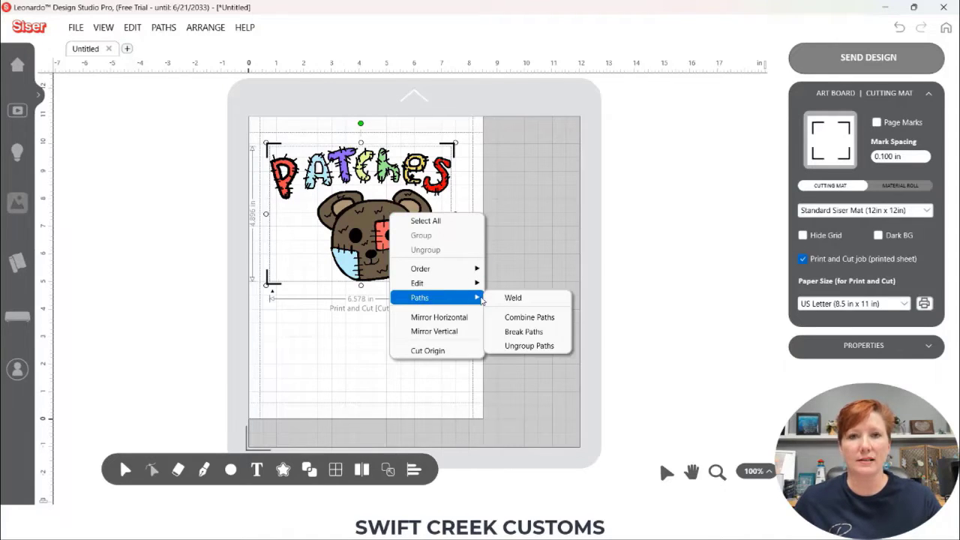
left_click(512, 346)
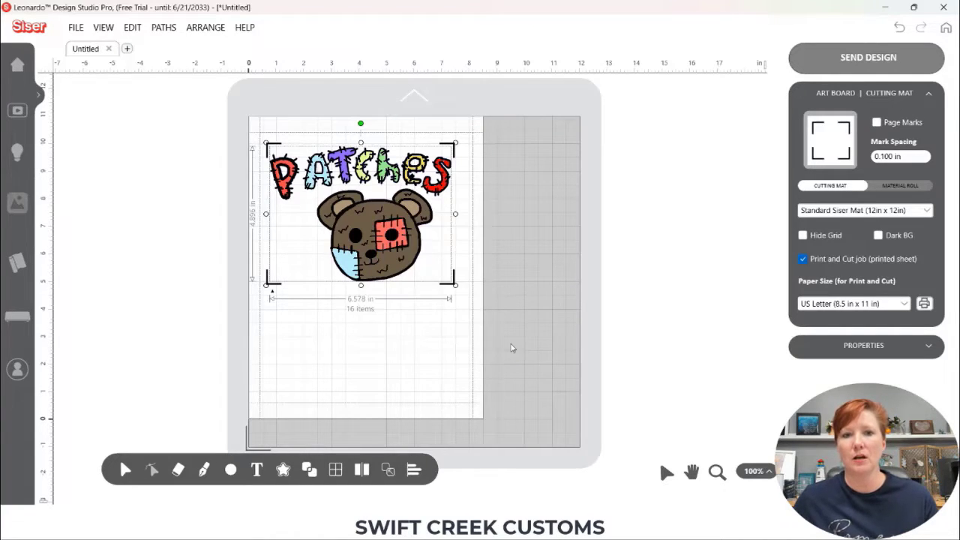
left_click(395, 335)
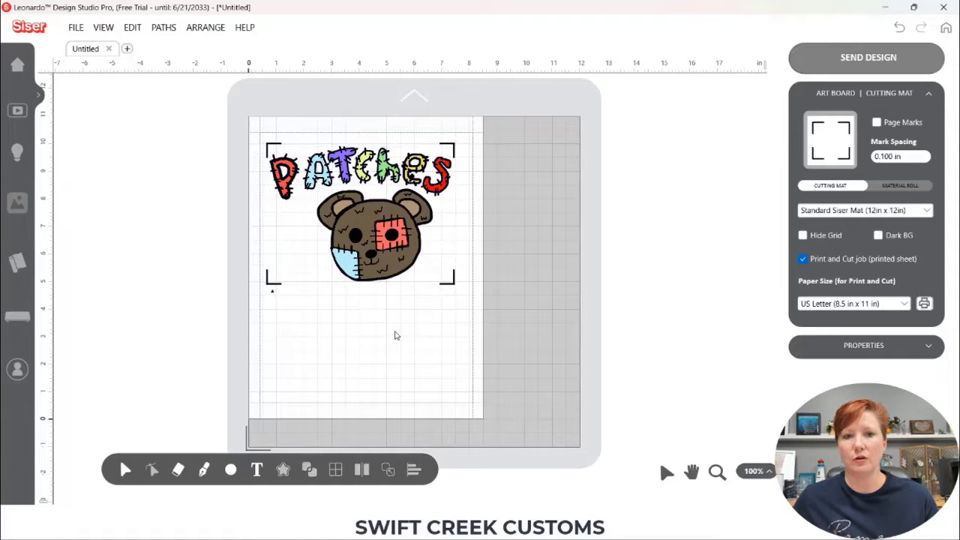
Pull the bear image and its cut outline apart, and shift the letter S image off its outline
left_click(374, 227)
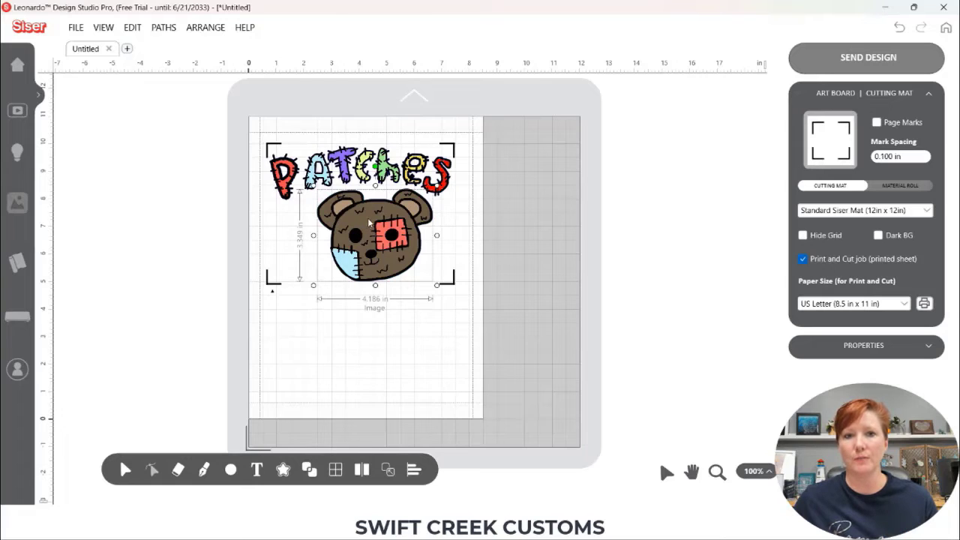
left_click_drag(369, 223, 339, 258)
left_click_drag(422, 230, 441, 256)
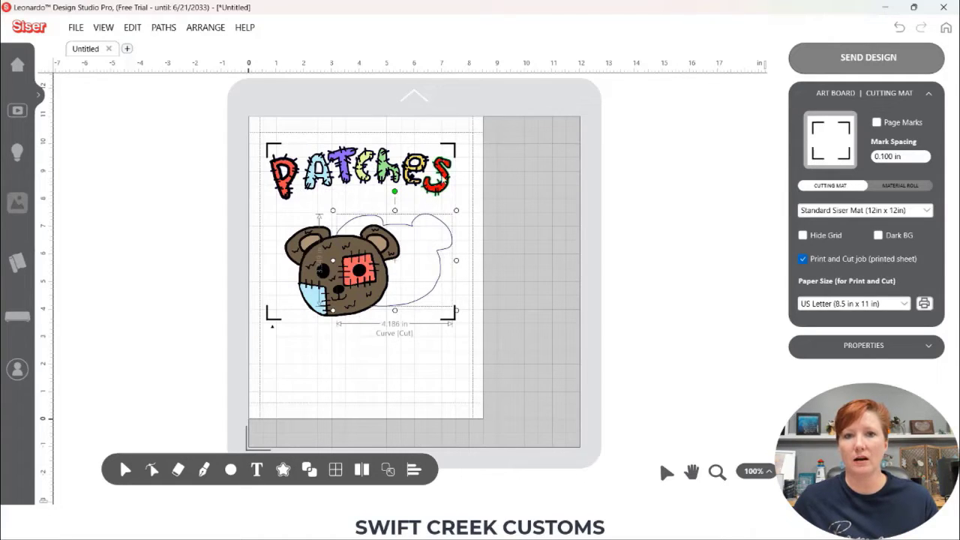
left_click_drag(443, 173, 461, 175)
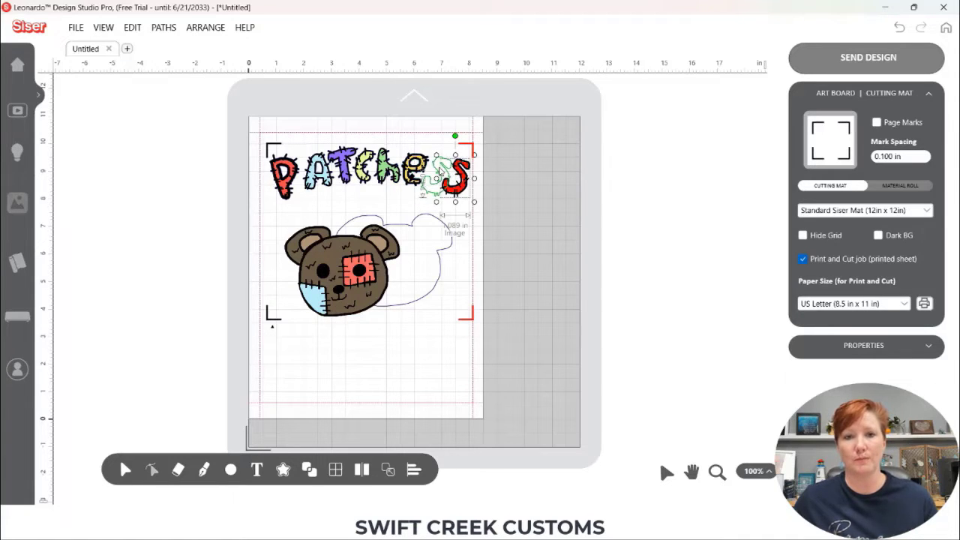
Undo the shifts of the letter S image and the bear pieces
key("ctrl+z")
key("ctrl+z")
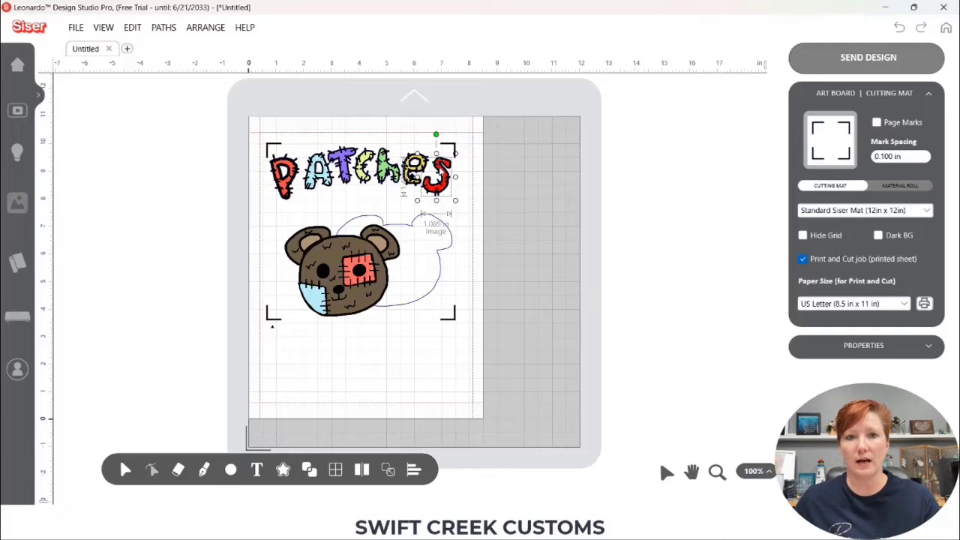
key("ctrl+z")
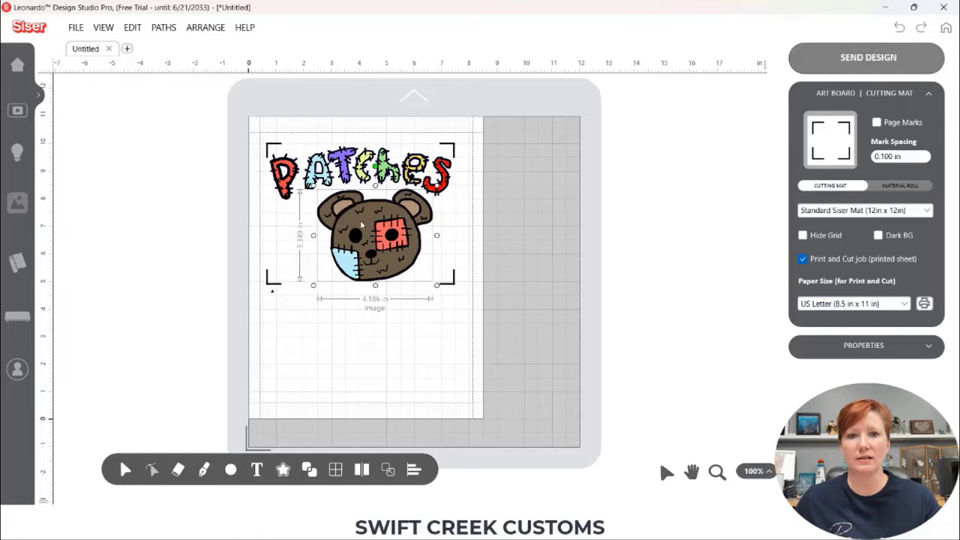
Enlarge the bear image together with its cut outline to about 5.99 in wide and centre it beneath the lettering
left_click_drag(289, 218, 459, 283)
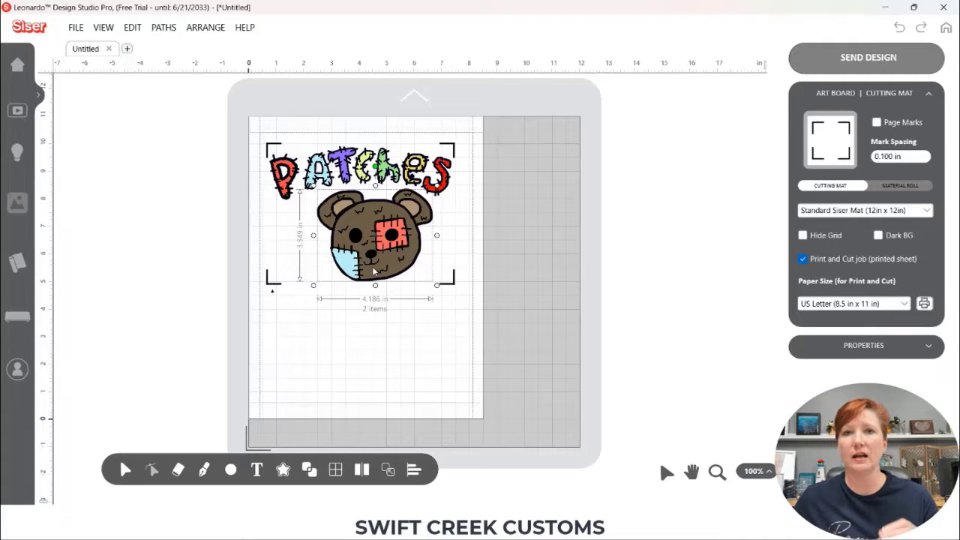
left_click_drag(313, 291, 282, 310)
left_click_drag(349, 264, 354, 270)
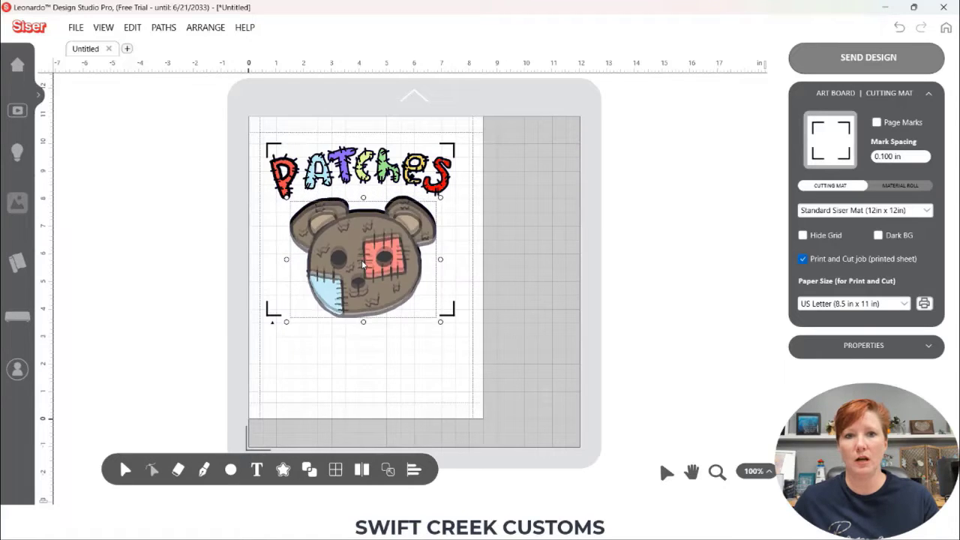
left_click_drag(286, 321, 276, 338)
left_click_drag(345, 291, 353, 276)
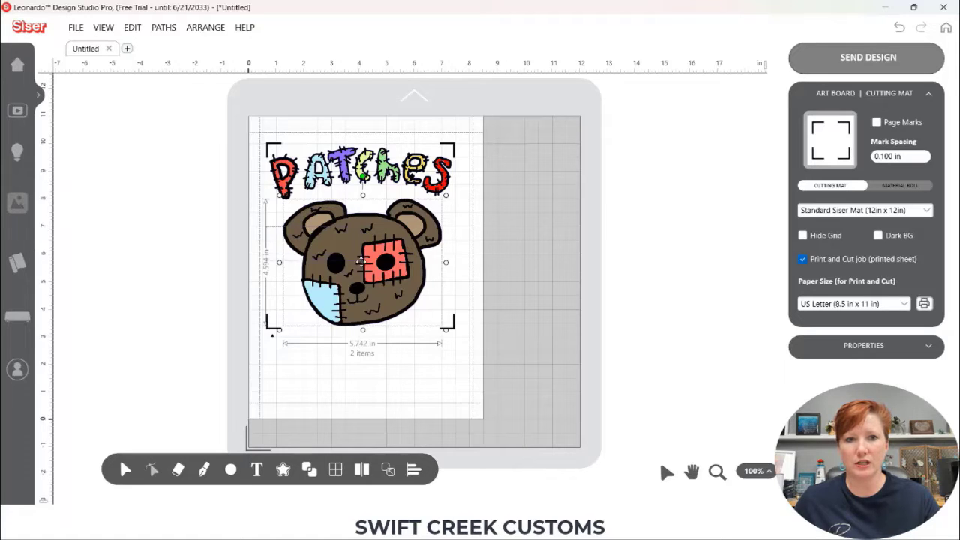
left_click_drag(366, 270, 364, 277)
left_click(442, 214)
left_click_drag(414, 239, 414, 238)
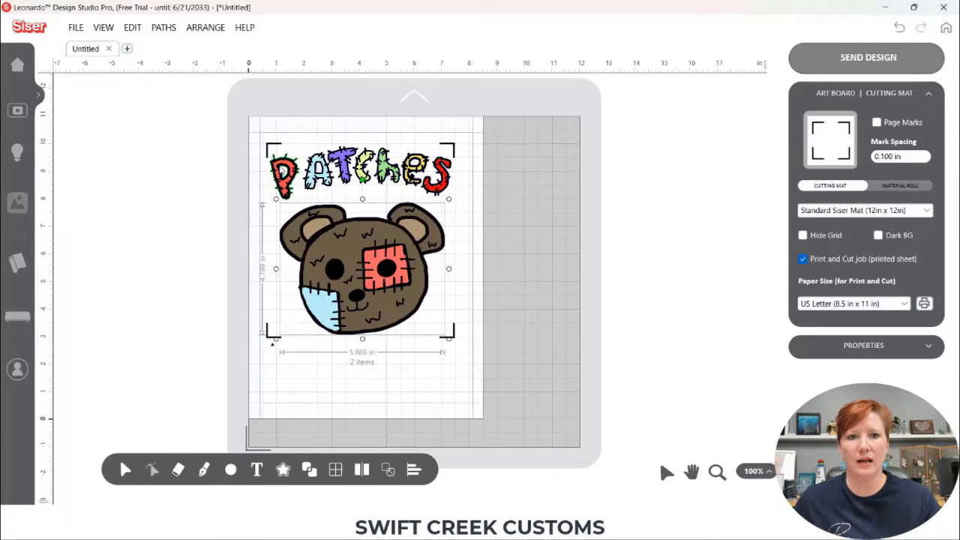
Group all the letters, the bear and their cut outlines into one object and nudge it slightly
left_click(238, 134)
left_click_drag(238, 135, 474, 357)
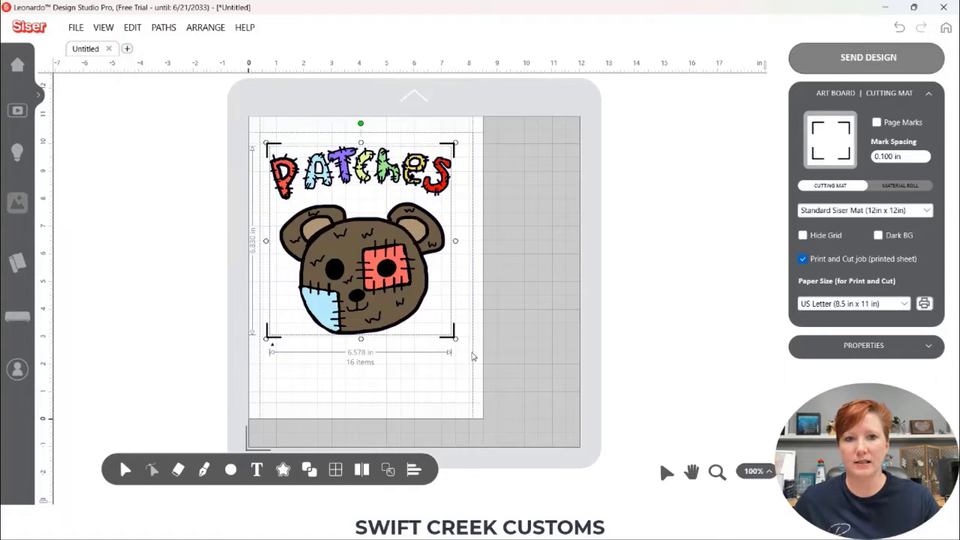
right_click(390, 244)
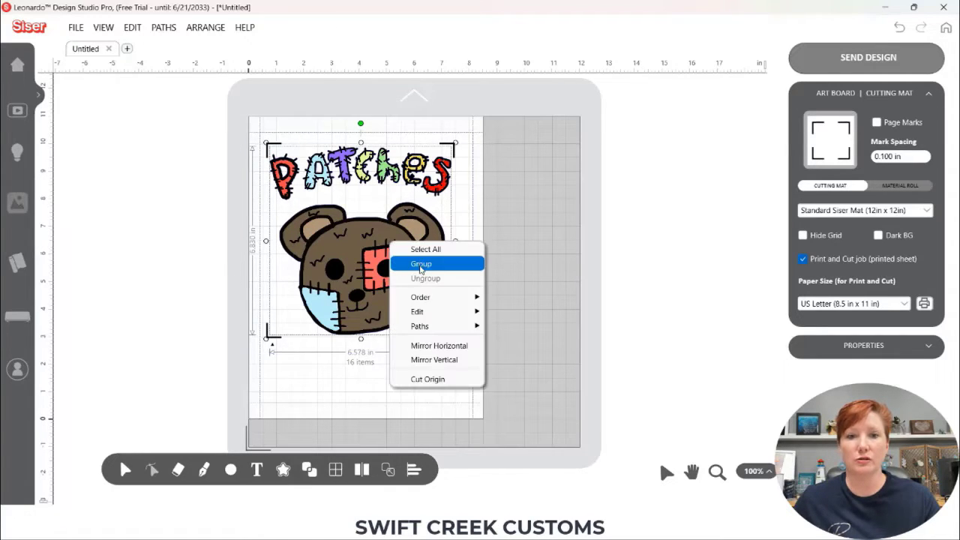
left_click(411, 263)
left_click_drag(351, 249, 355, 241)
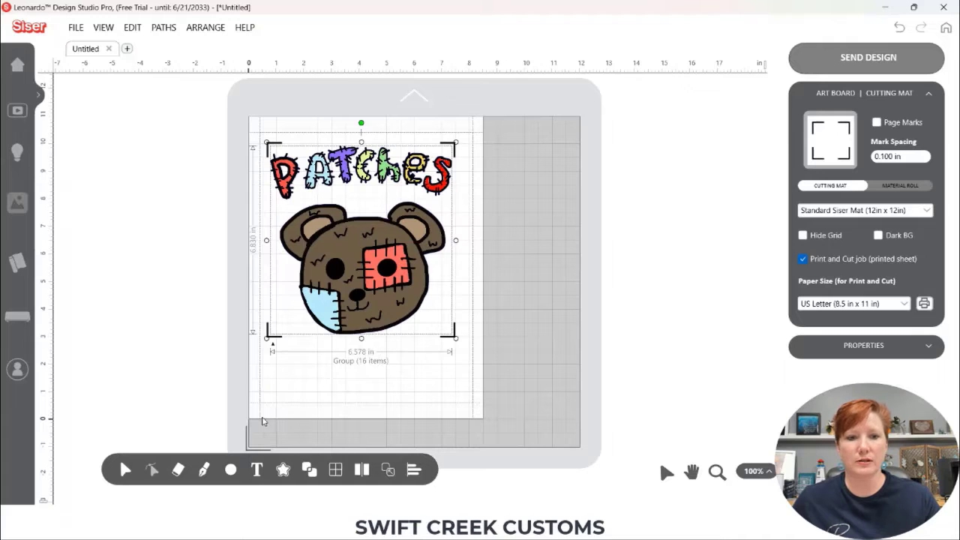
Preview an Editable Contour (Cut only) around the grouped design with a 0.024 in offset and a grey contour color
left_click(284, 475)
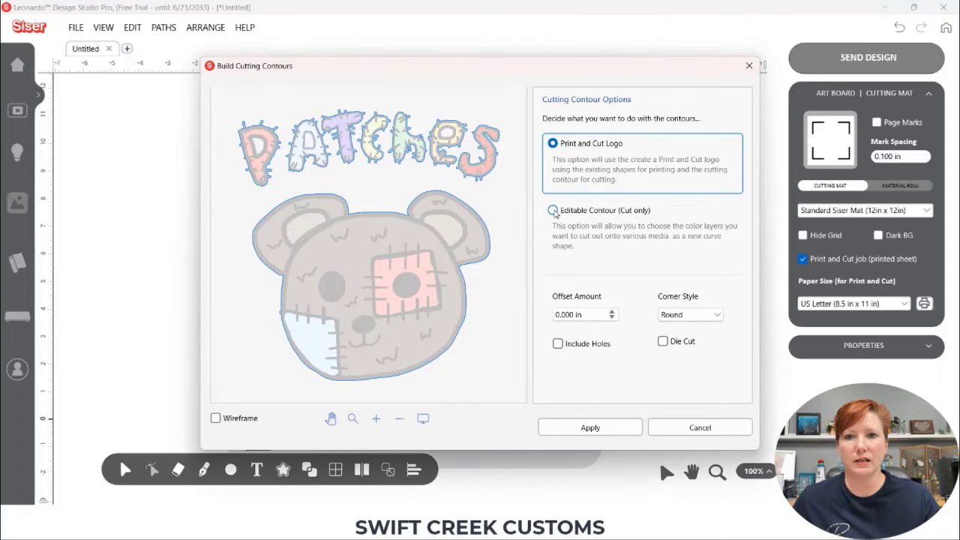
left_click(553, 210)
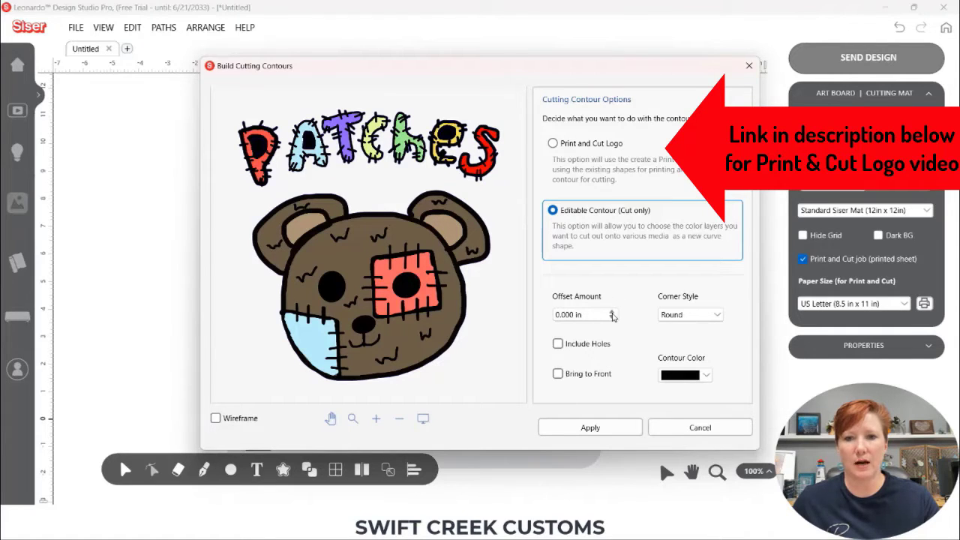
left_click(611, 312)
left_click(612, 312)
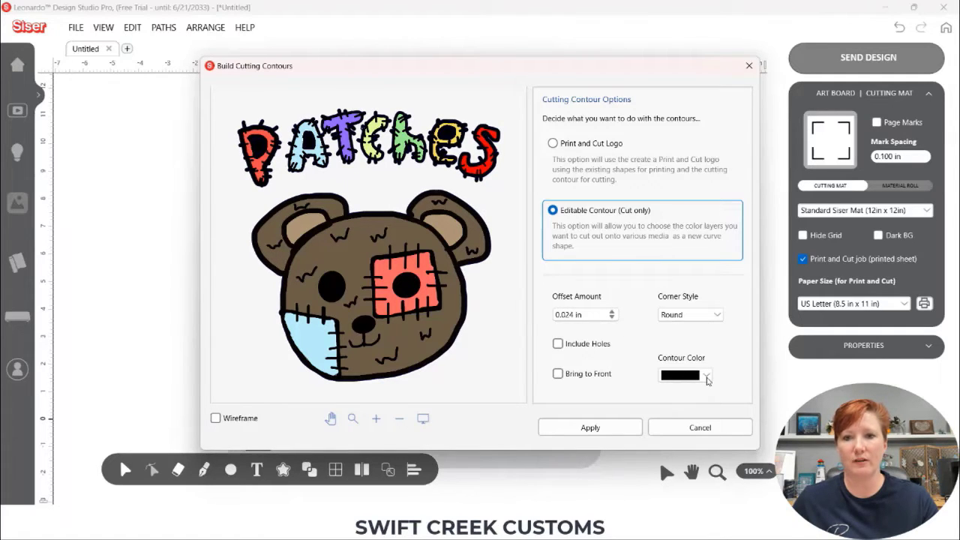
left_click(706, 379)
left_click(667, 395)
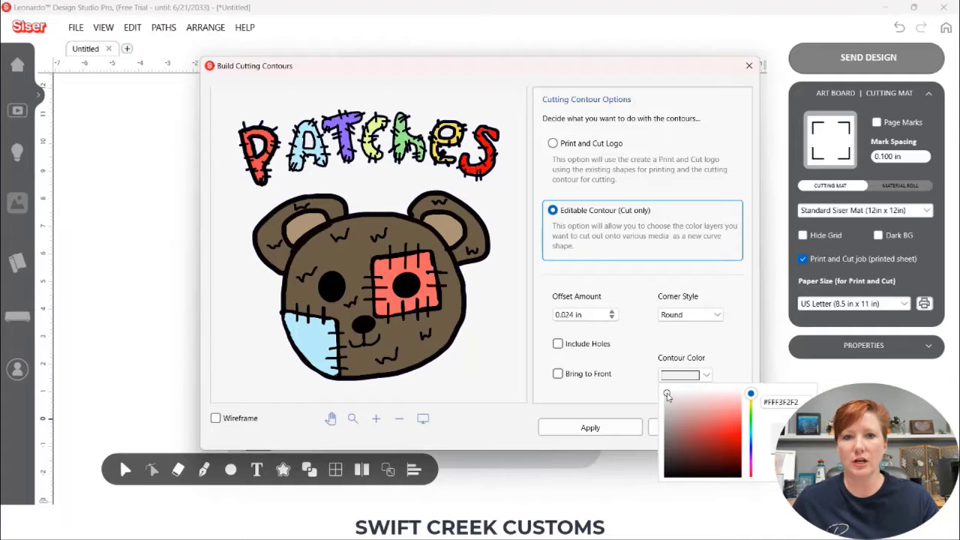
left_click(664, 406)
mouse_move(664, 406)
left_mouse_down()
mouse_move(663, 418)
mouse_move(663, 389)
left_mouse_up()
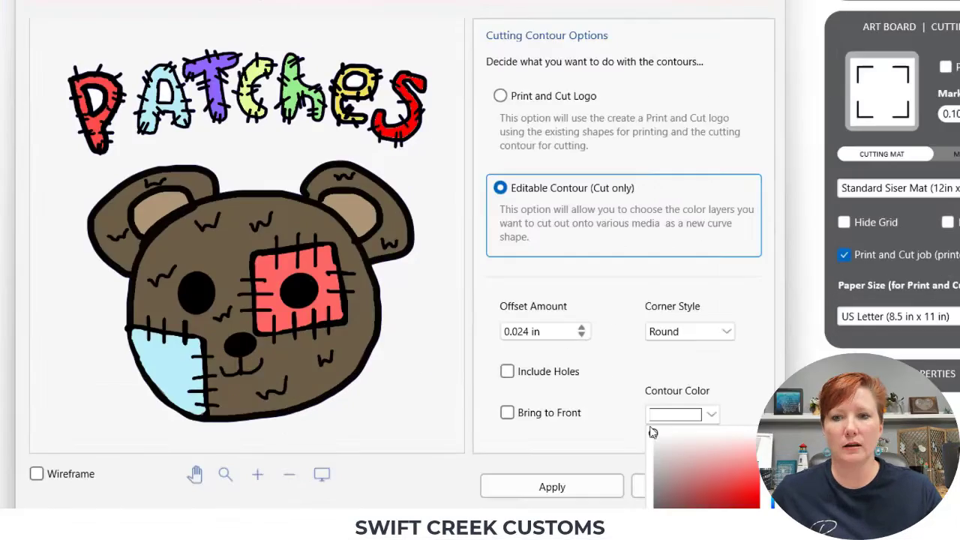
left_click_drag(650, 442, 651, 469)
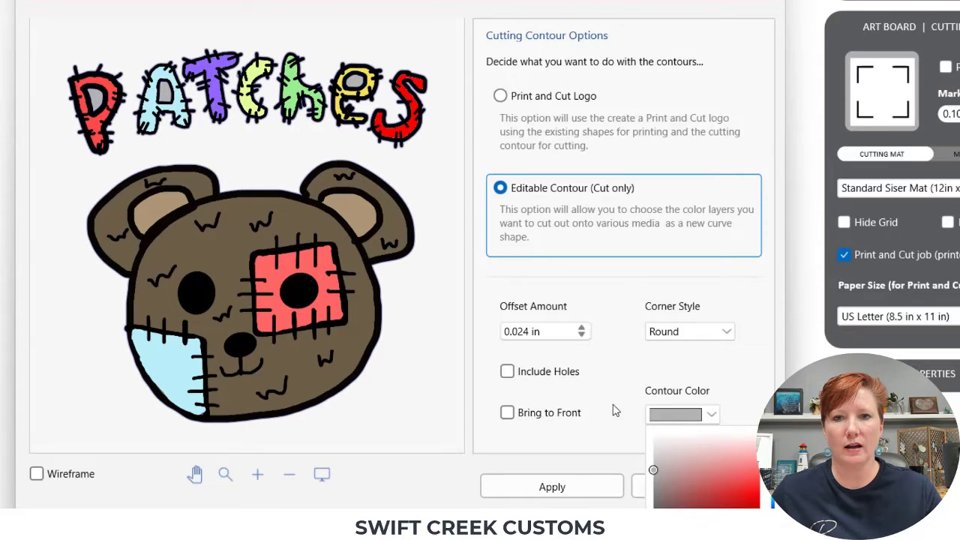
Try the contour with holes included and a 0.079 in offset, and cancel building it
left_click(507, 374)
left_click(508, 374)
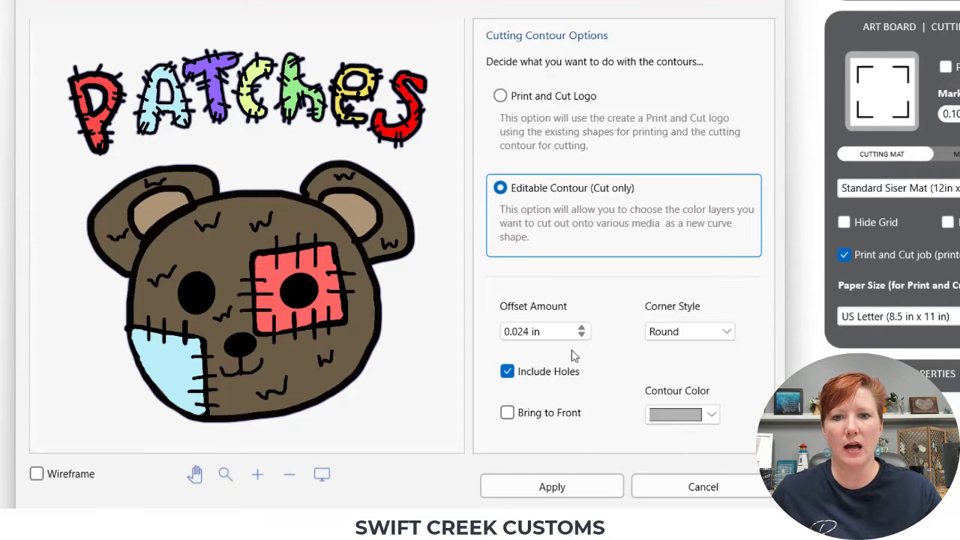
scroll(583, 331, "up", 13)
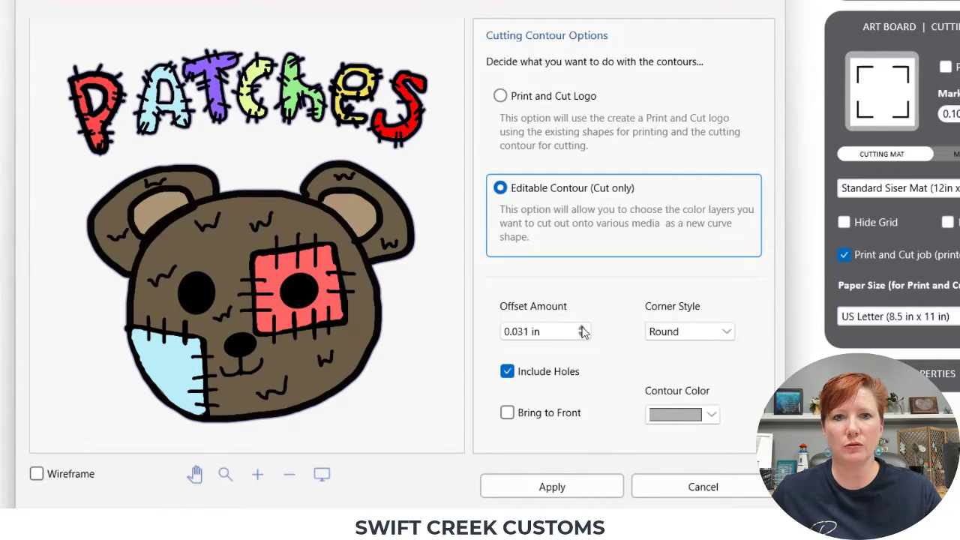
scroll(584, 331, "up", 1)
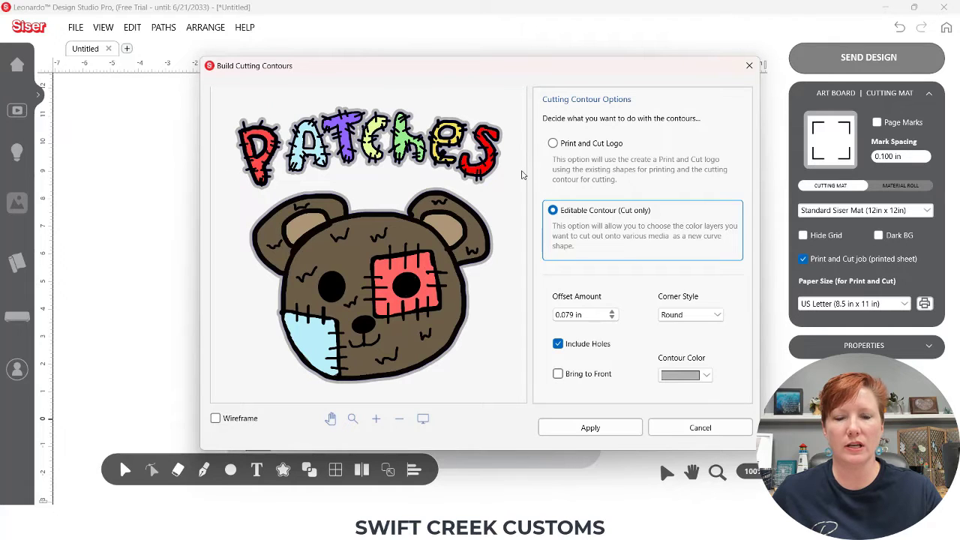
left_click(672, 430)
Ungroup the whole design and select the bear together with its cut outline
right_click(393, 283)
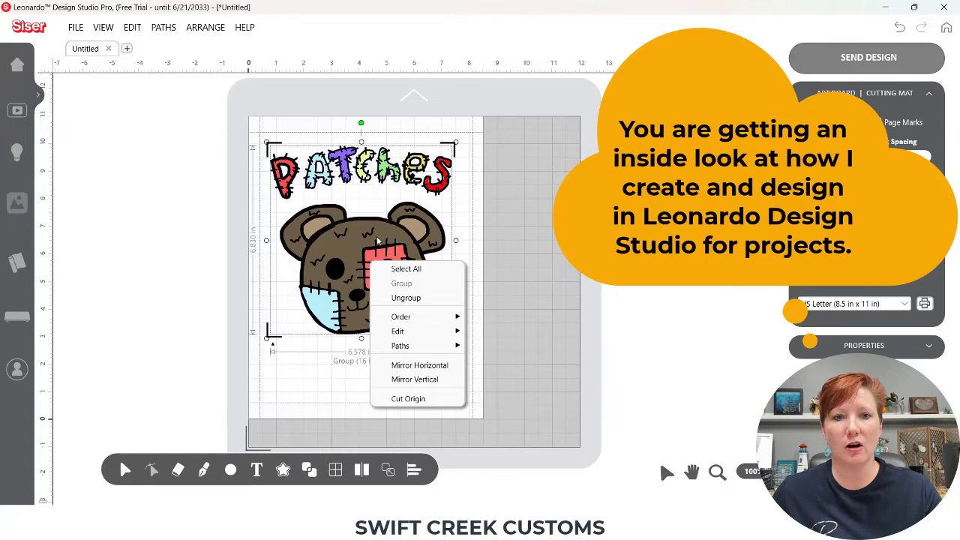
left_click(411, 297)
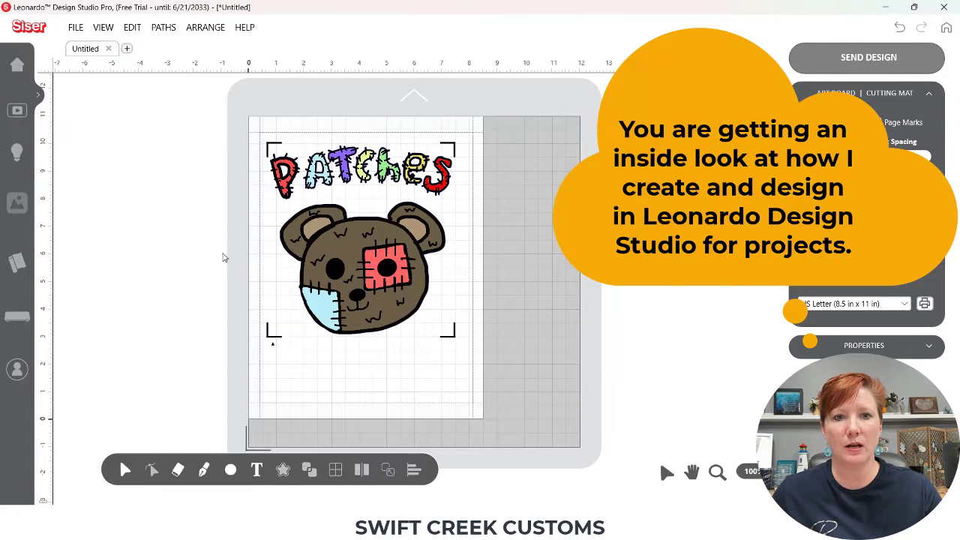
left_click(366, 274)
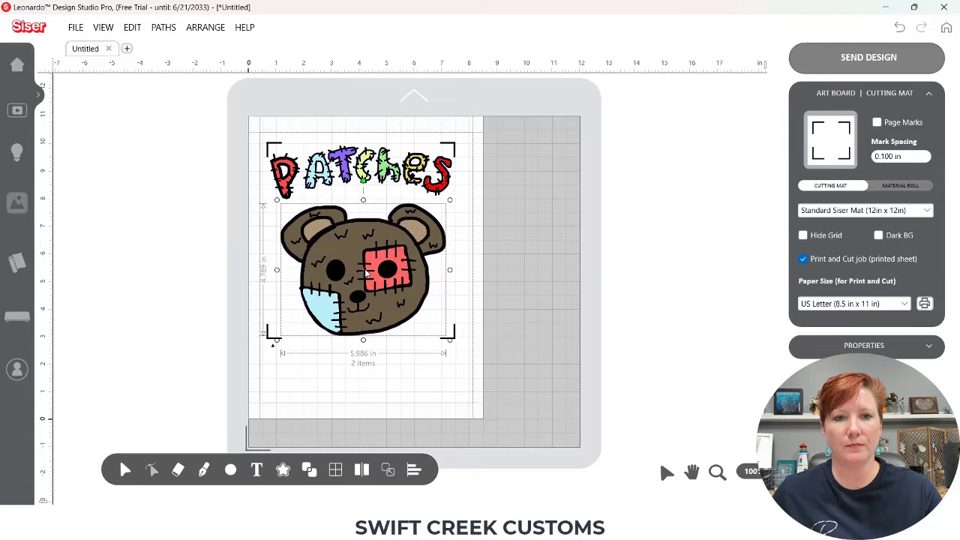
Group all the letters with their outlines as one object, and the bear with its outline as another
left_click_drag(251, 122, 452, 193)
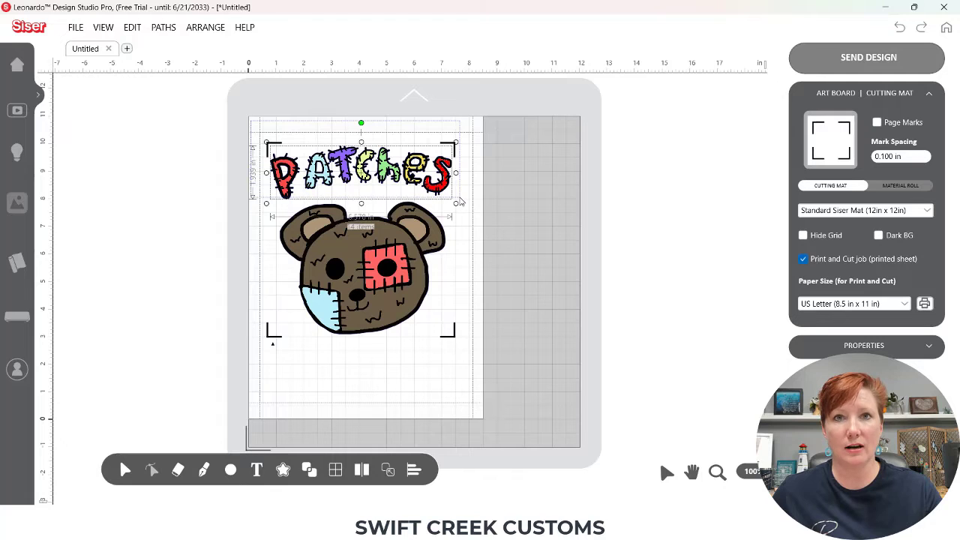
right_click(441, 162)
left_click(463, 189)
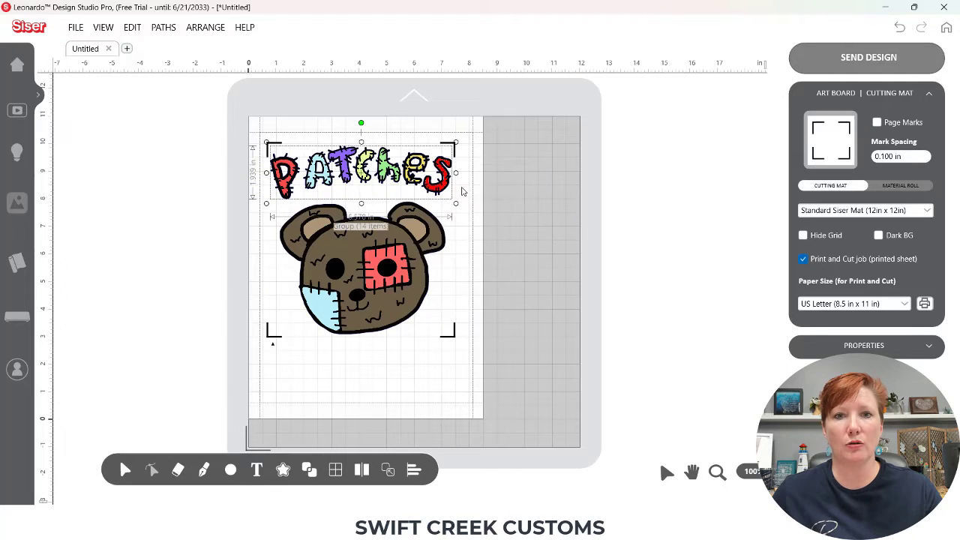
left_click(383, 269)
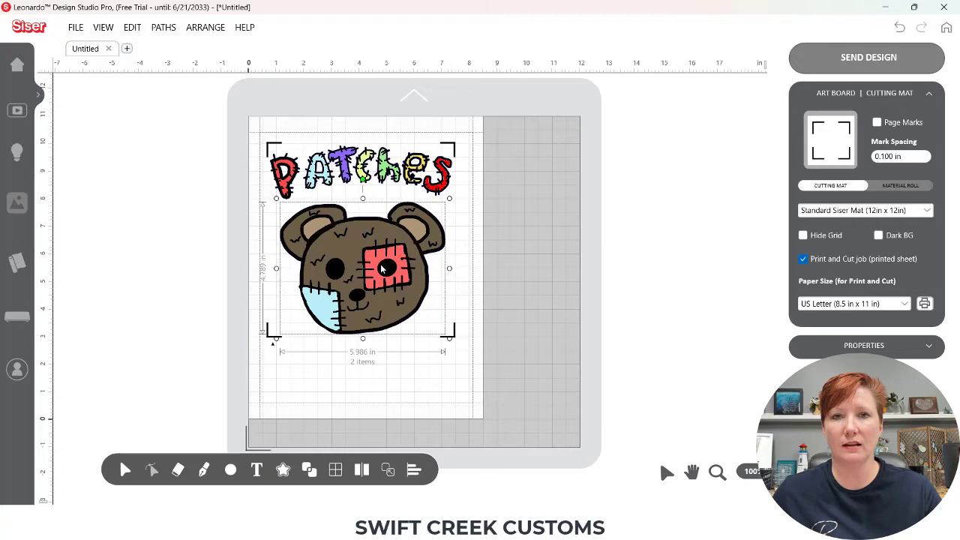
right_click(382, 269)
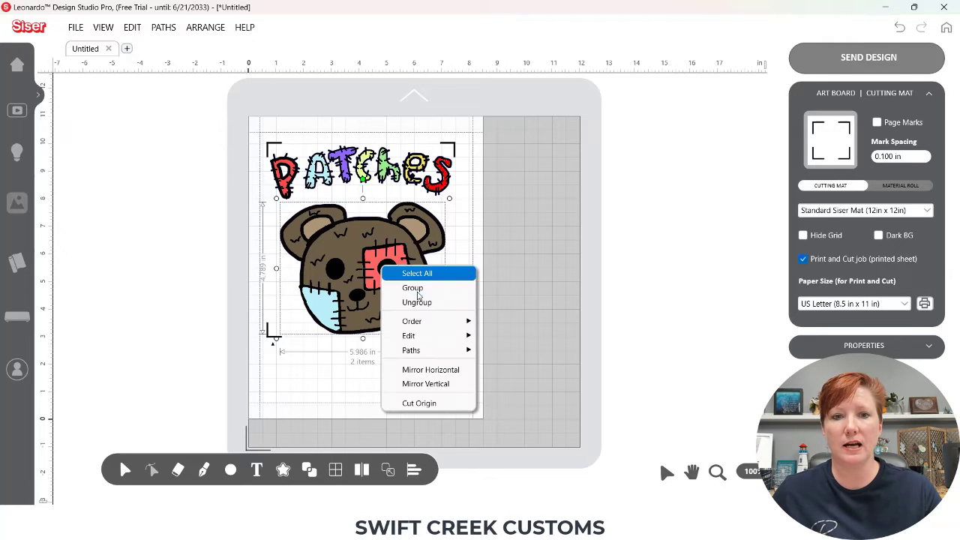
left_click(414, 289)
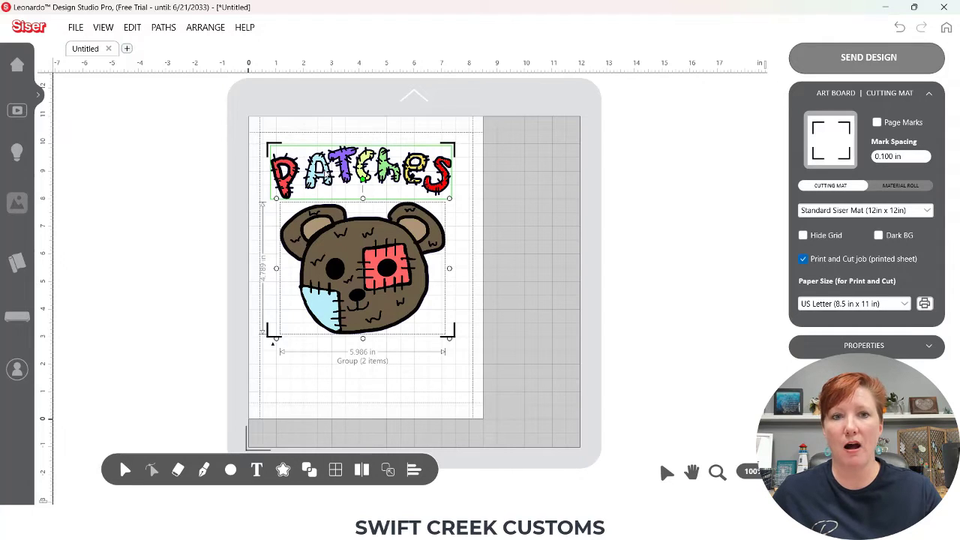
Ungroup the Patches lettering and deselect its pieces
left_click(319, 171)
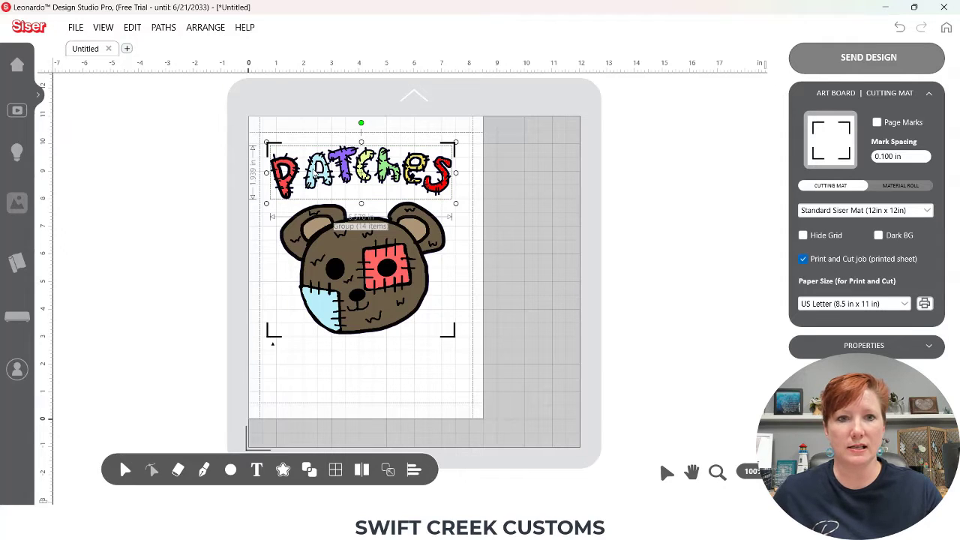
right_click(315, 170)
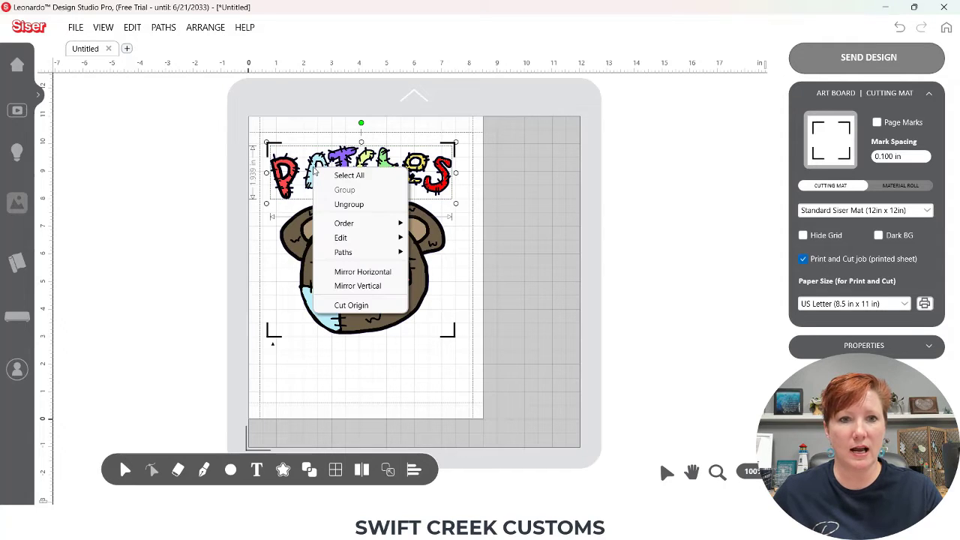
left_click(354, 205)
left_click(297, 112)
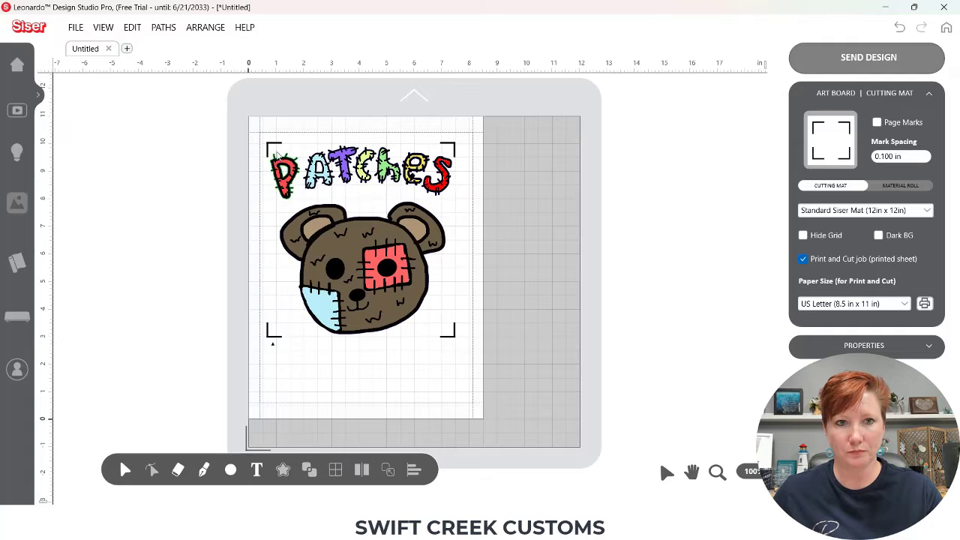
Move the letter P together with its cut outline slightly up and closer to the letter A
left_click(717, 471)
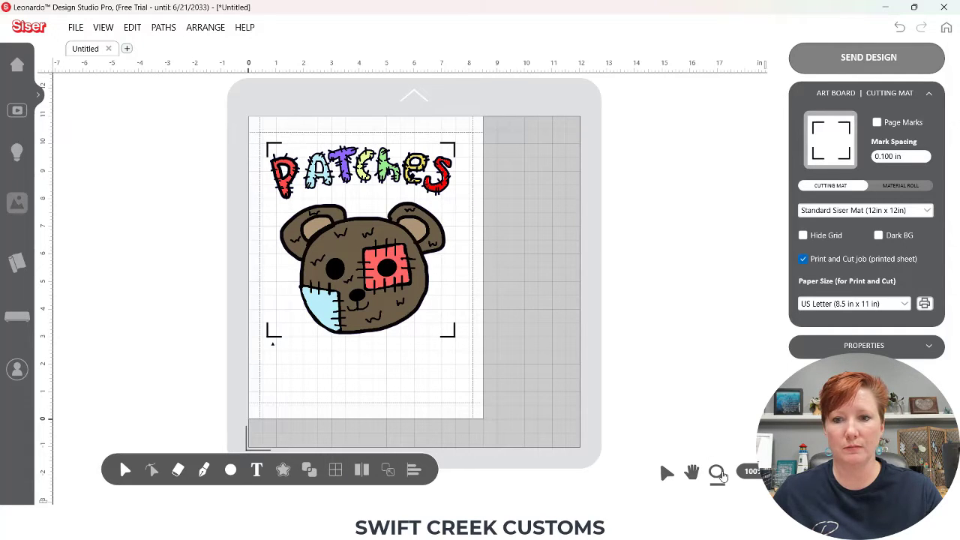
left_click_drag(247, 129, 459, 234)
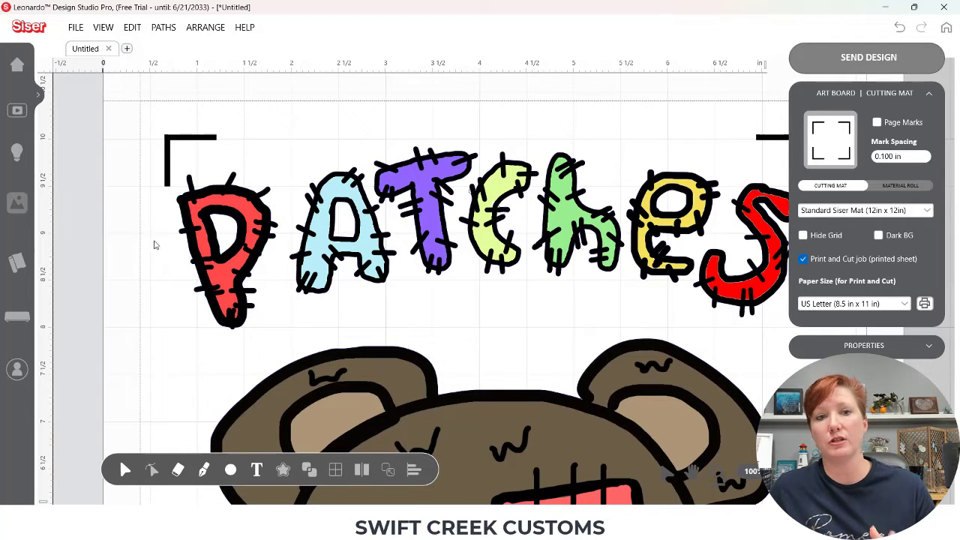
left_click(207, 244)
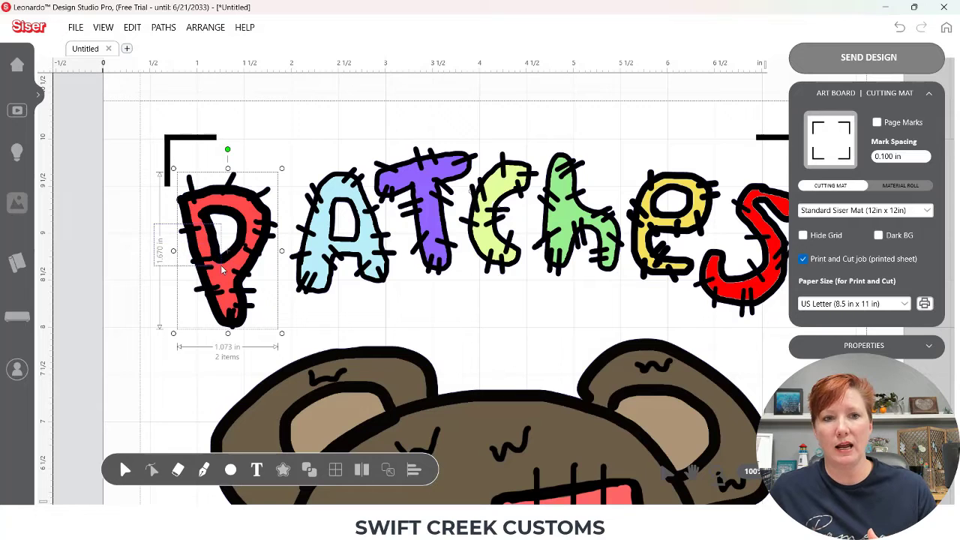
left_click_drag(231, 262, 245, 254)
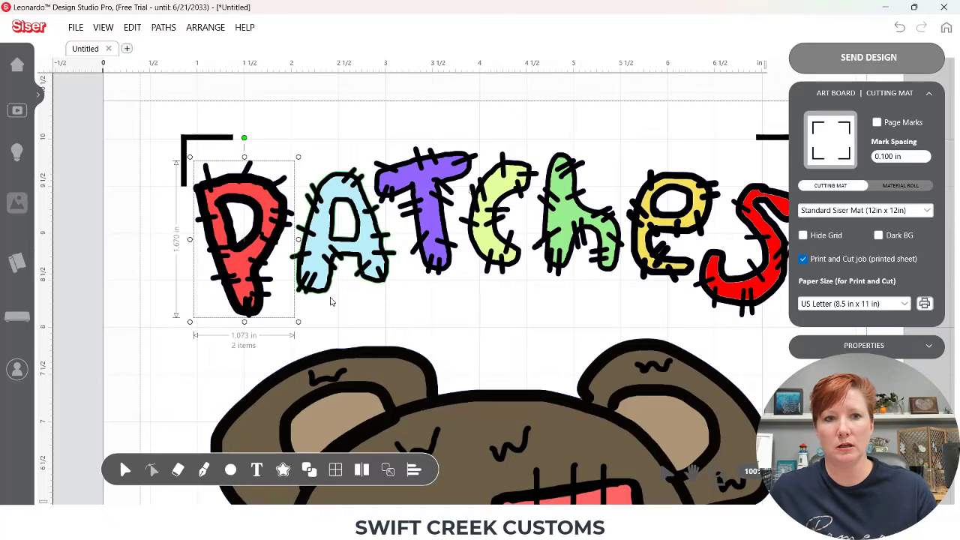
Select all the Patches letters with their cut outlines and group them as one object
scroll(488, 398, "right", 3)
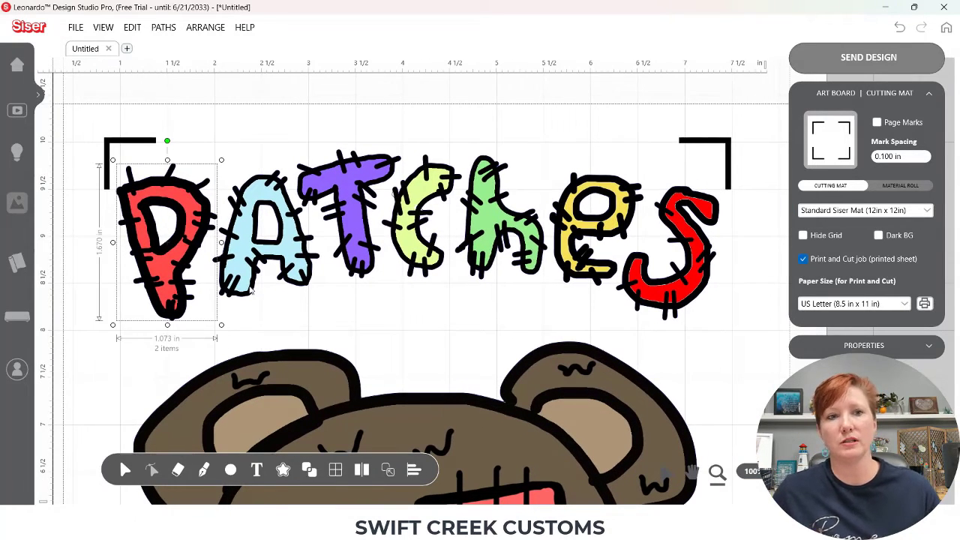
left_click_drag(84, 100, 722, 323)
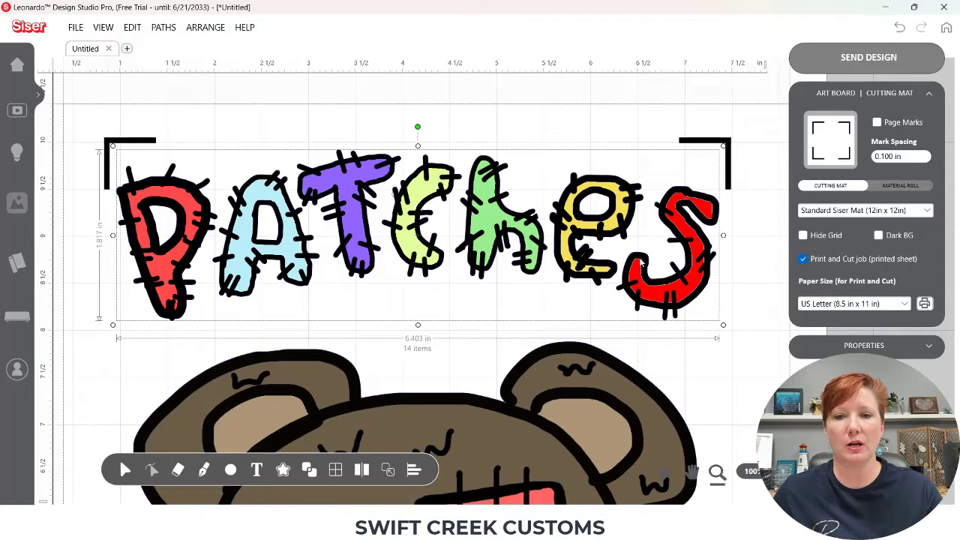
right_click(694, 279)
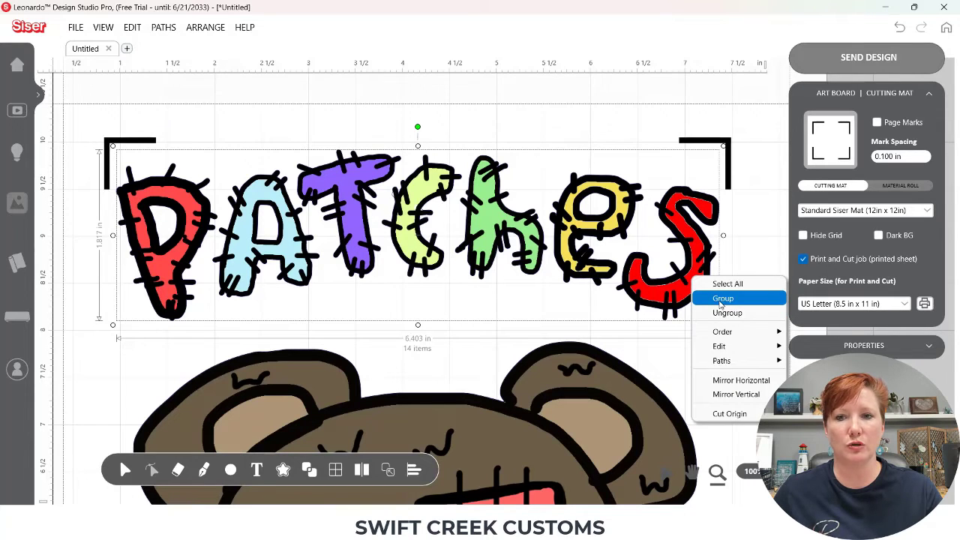
left_click(722, 299)
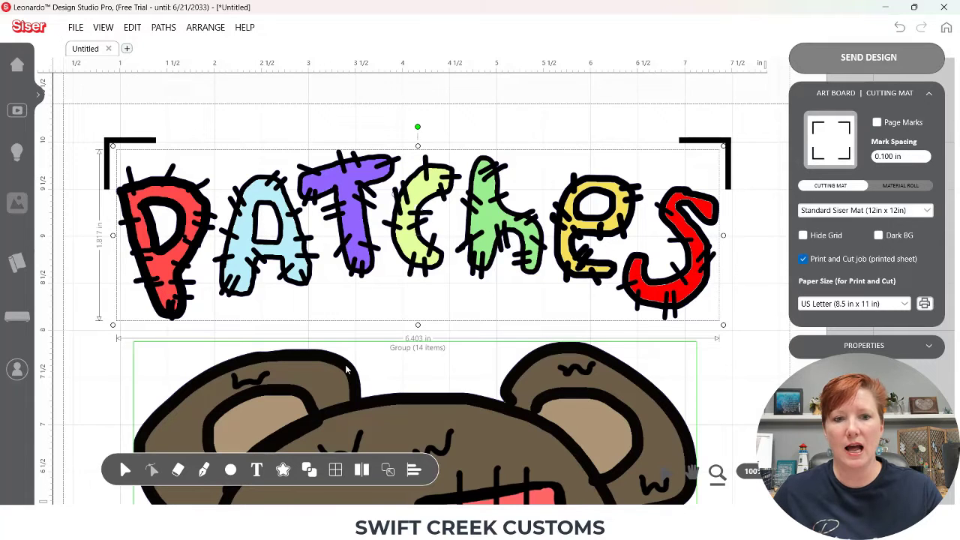
Start building a cutting contour for the Patches lettering as Editable Contour (Cut only), with a gray contour color and holes included
left_click(282, 470)
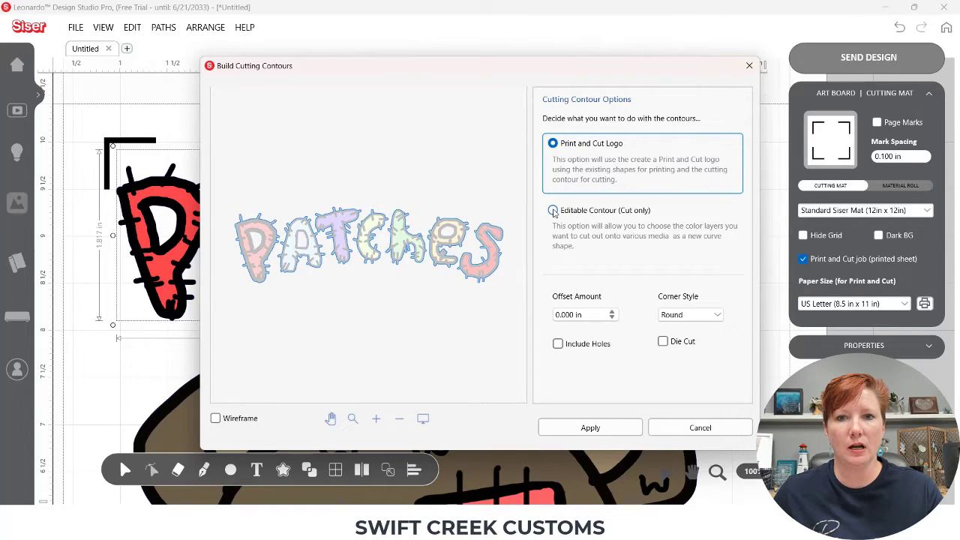
left_click(554, 210)
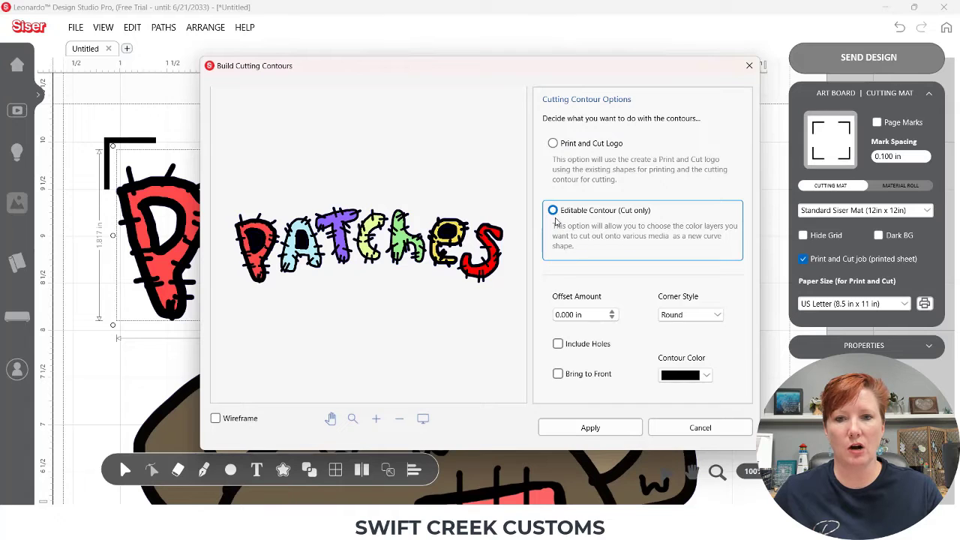
left_click(707, 375)
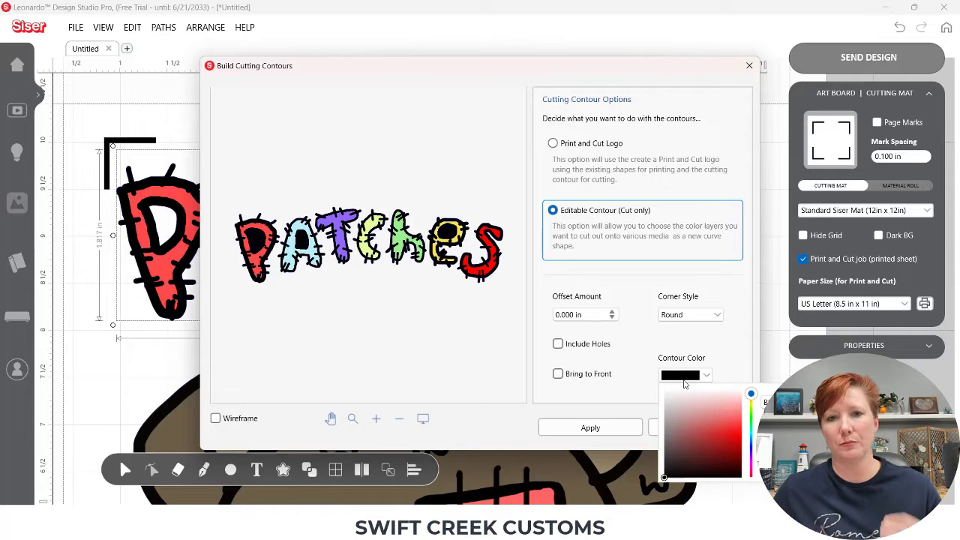
left_click(664, 405)
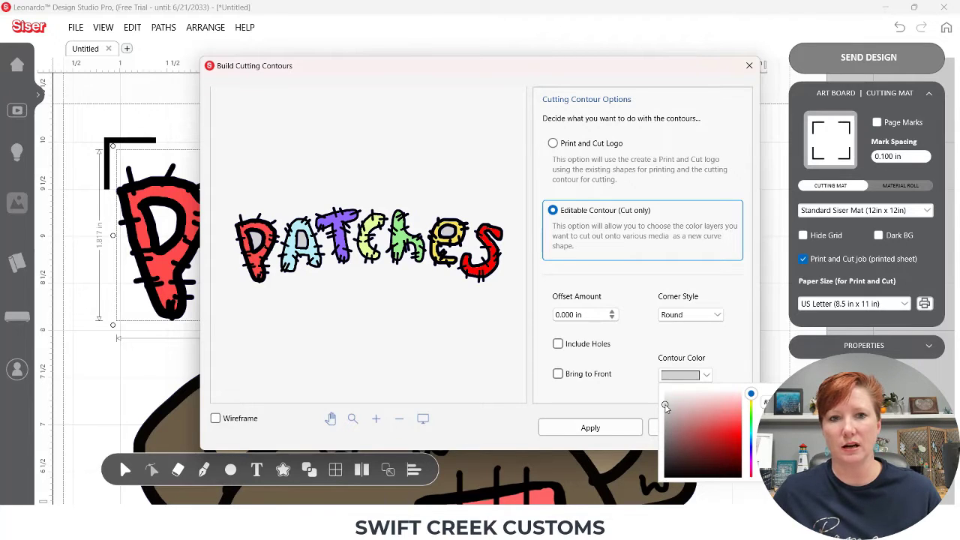
left_click_drag(664, 406, 665, 425)
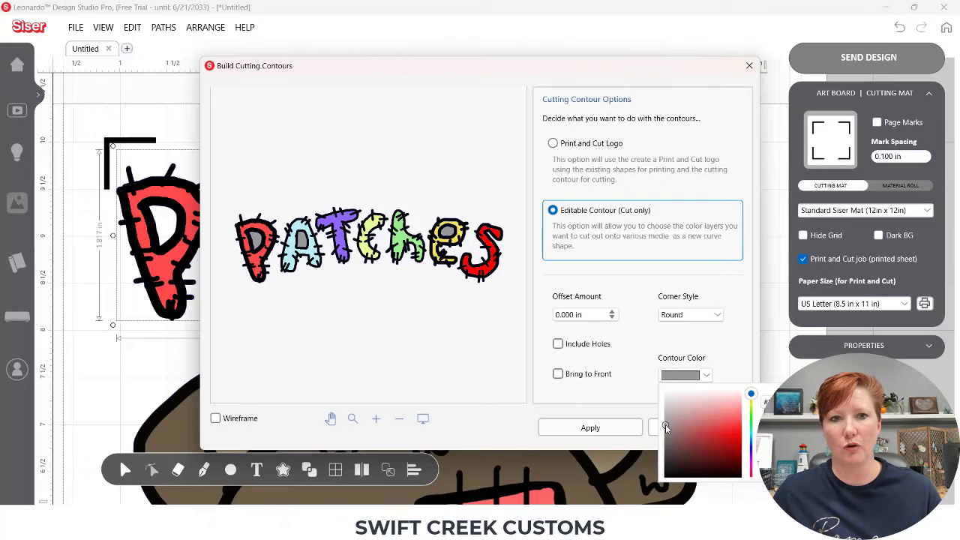
left_click(558, 344)
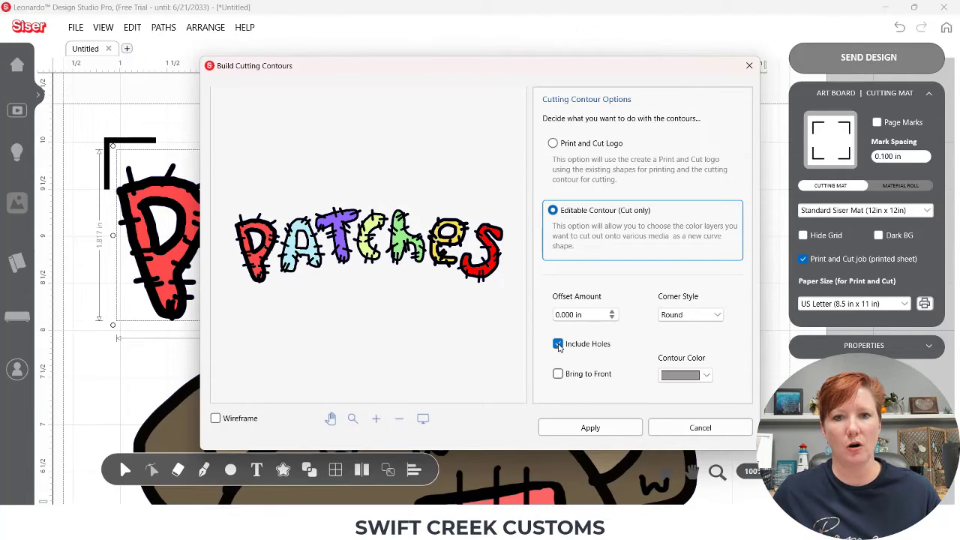
Set the lettering contour's offset amount to 0.094 in
left_click(611, 312)
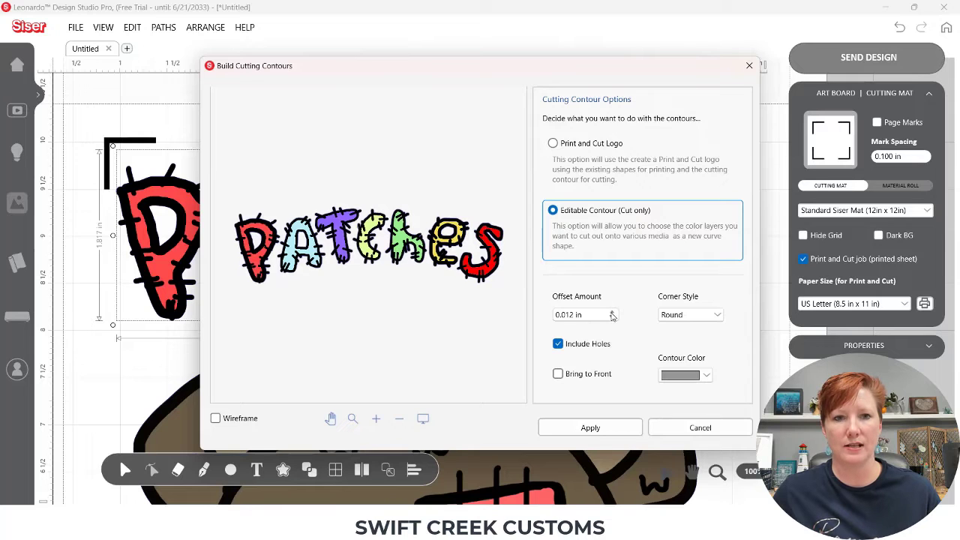
left_click_drag(611, 315, 613, 315)
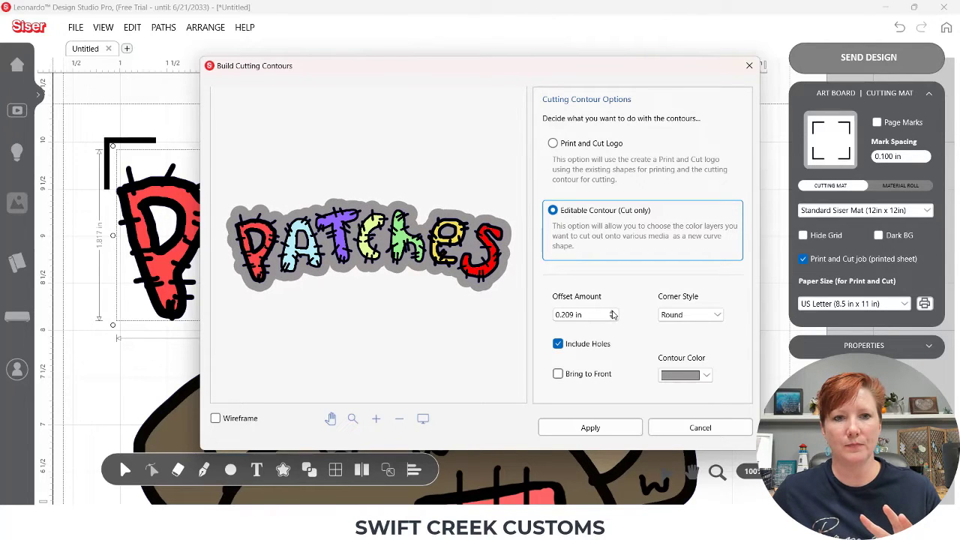
left_click_drag(612, 318, 613, 318)
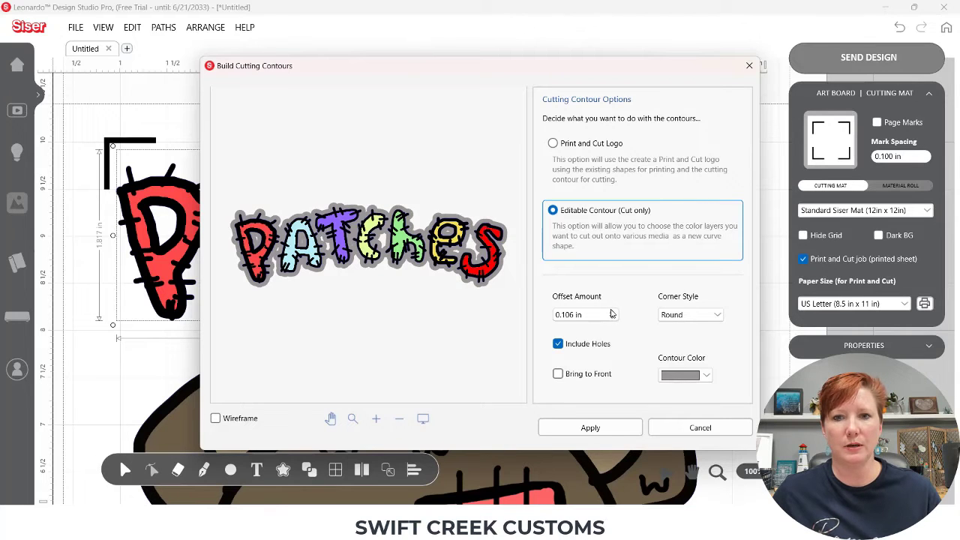
left_click(613, 313)
left_click(612, 318)
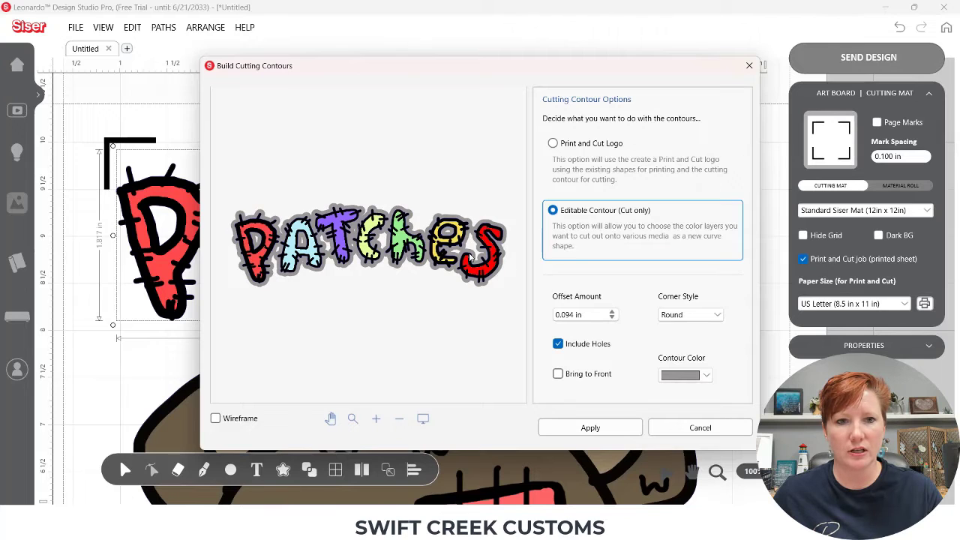
Change the lettering's contour color to white and apply the contour
left_click(706, 376)
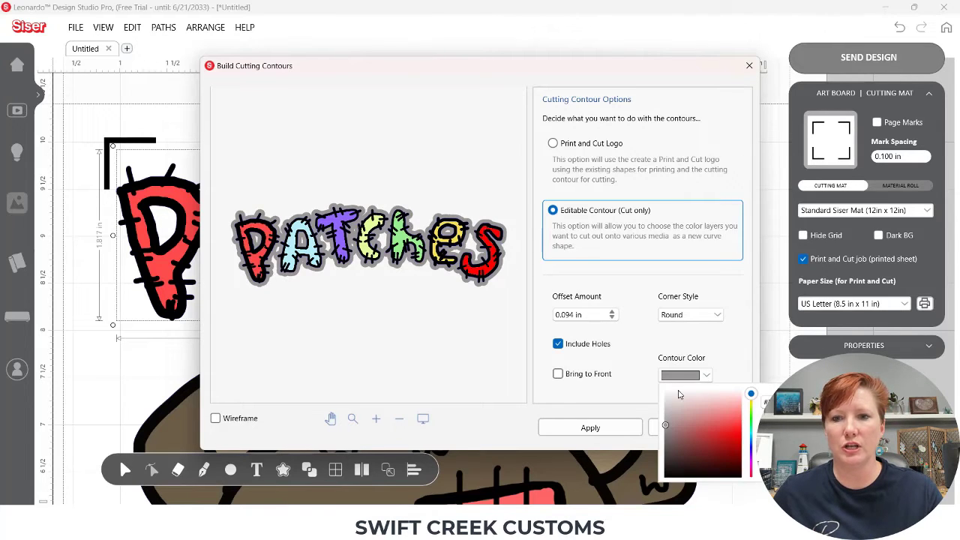
left_click(664, 390)
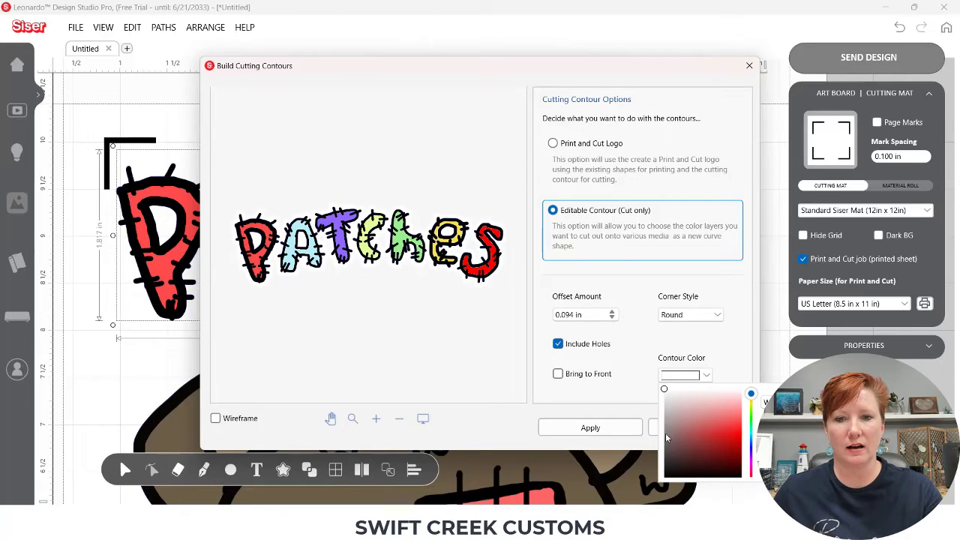
left_click(624, 399)
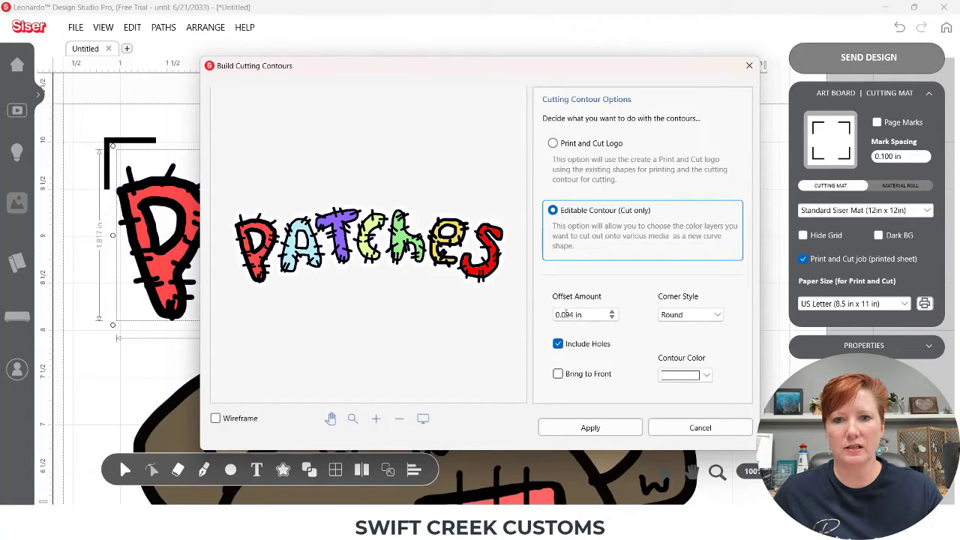
left_click(590, 428)
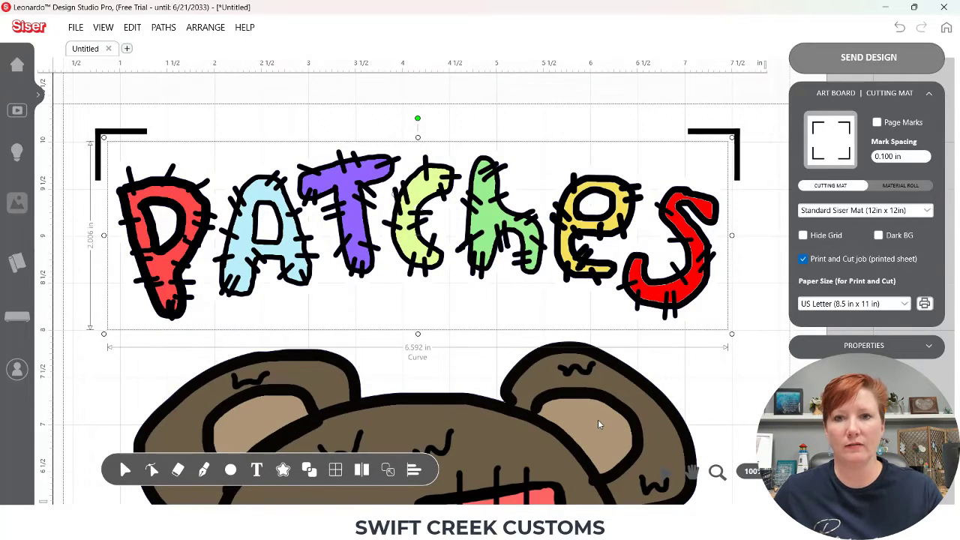
Check the lettering's white contour by toggling the dark mat and the wireframe view on and off
left_click(106, 28)
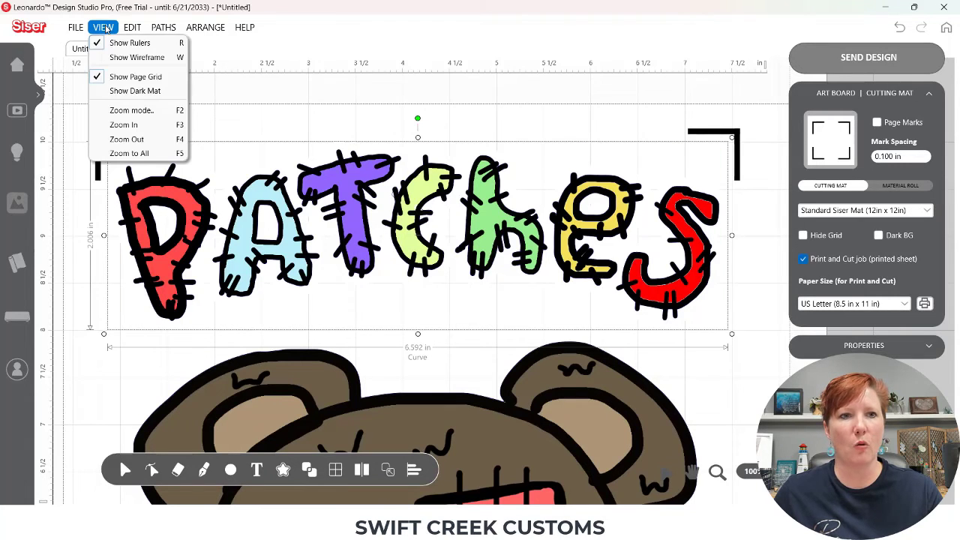
left_click(122, 91)
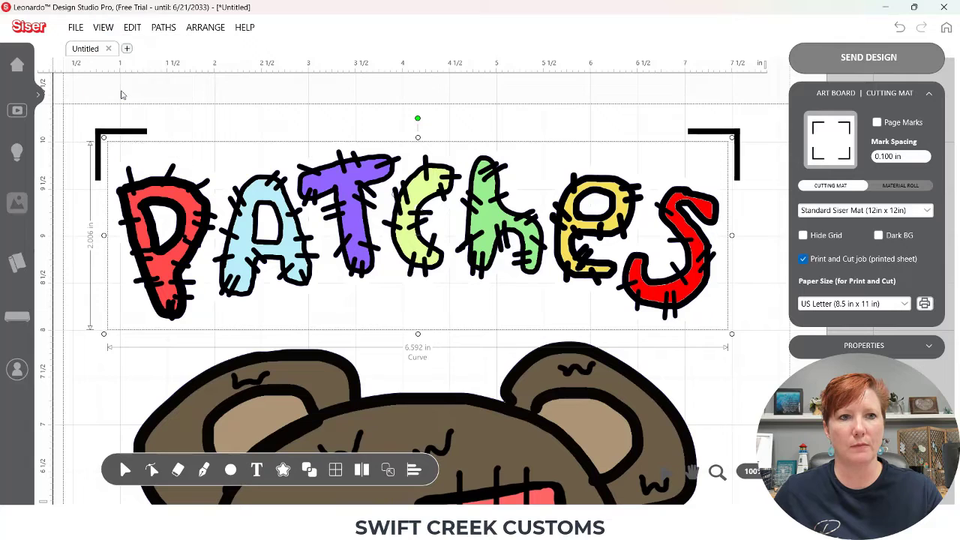
left_click(103, 27)
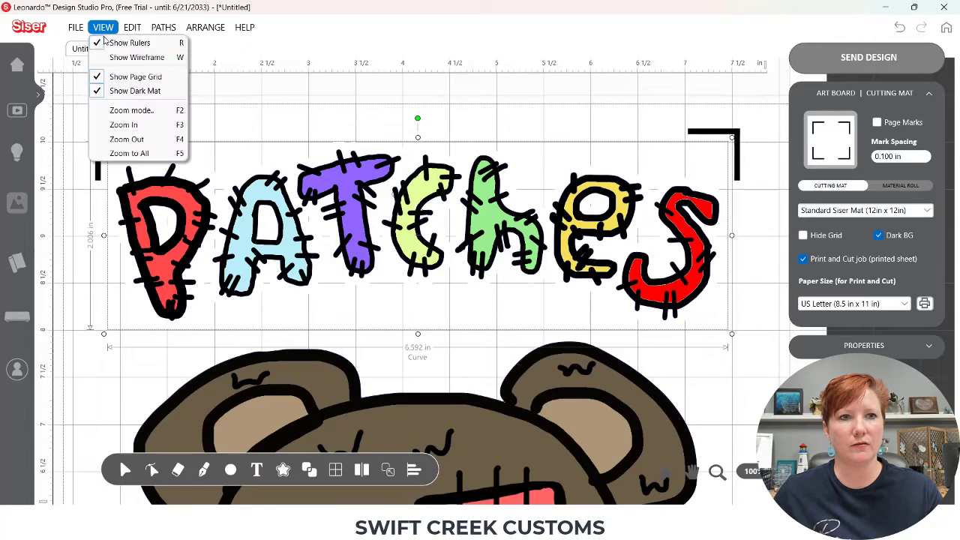
left_click(103, 90)
left_click(104, 27)
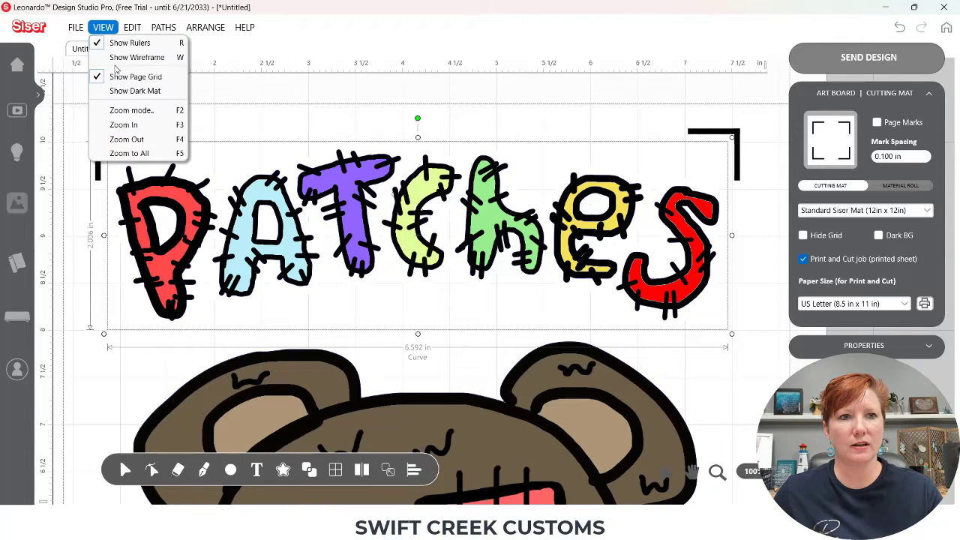
left_click(116, 60)
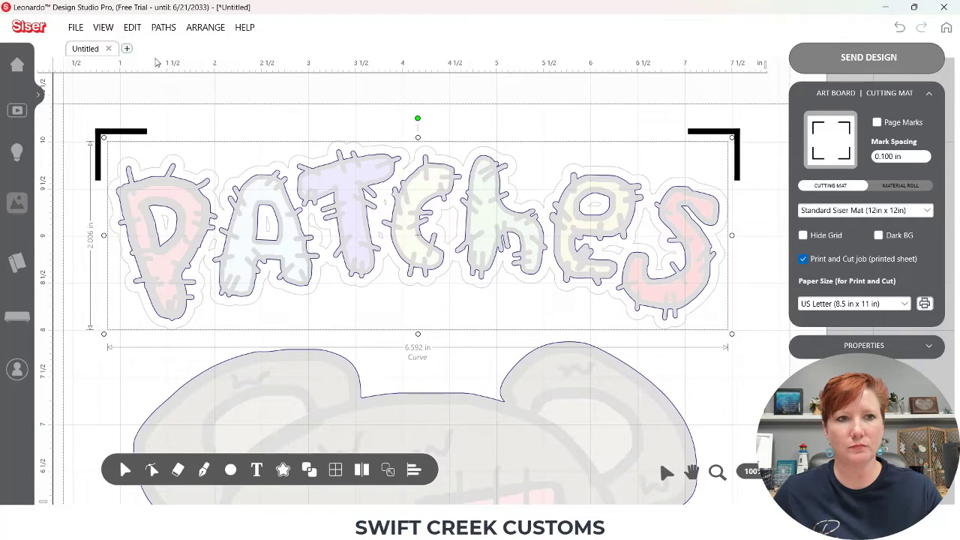
left_click(105, 28)
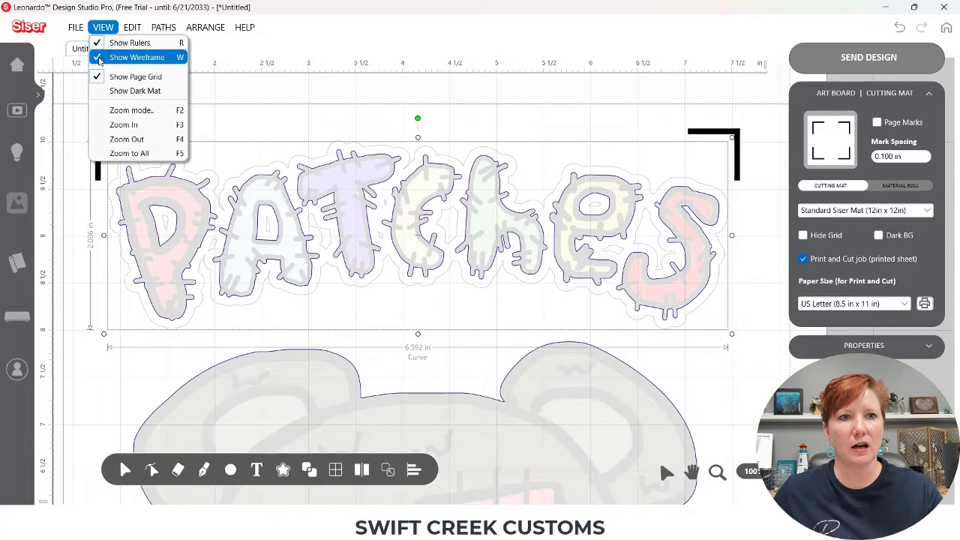
left_click(135, 57)
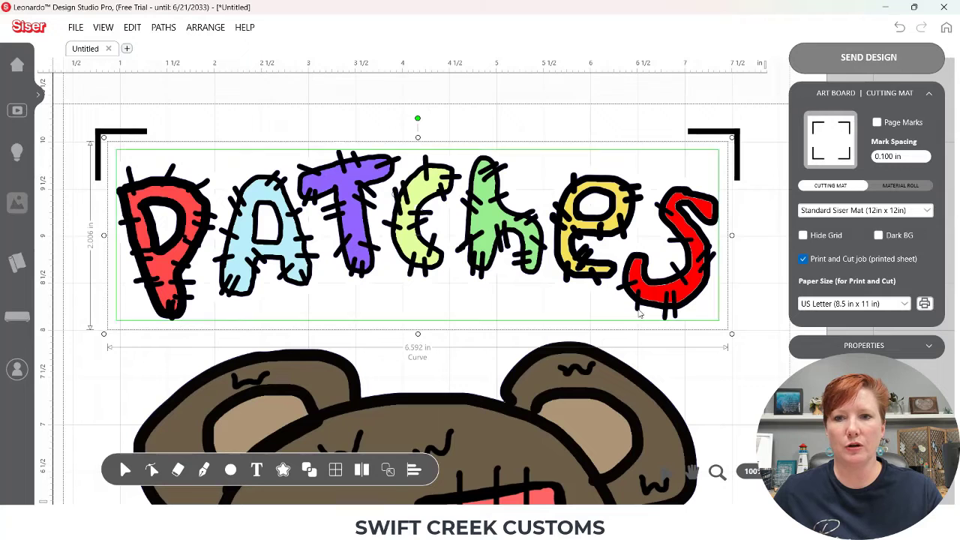
Start building a cutting contour for the bear group as Editable Contour (Cut only) with a light gray contour color
scroll(622, 386, "down", 5)
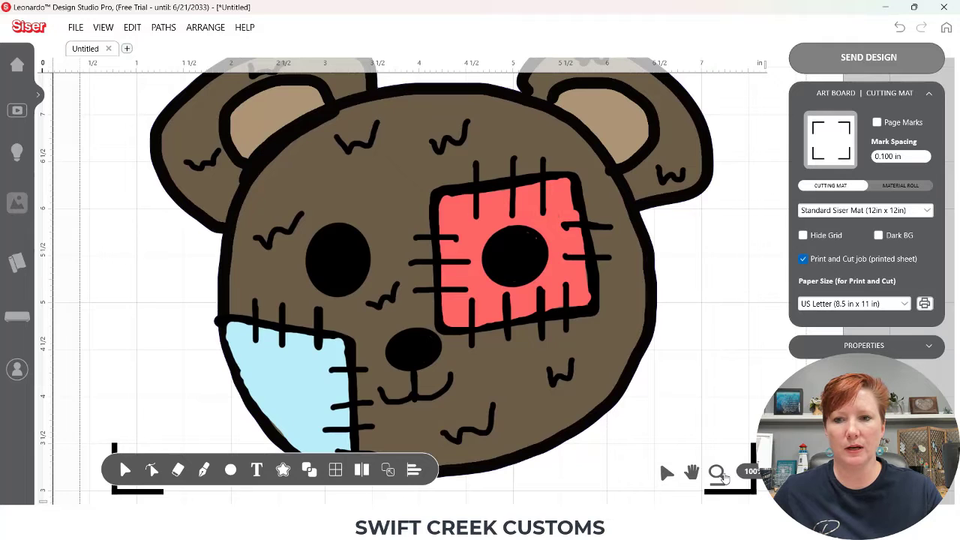
left_click(758, 474)
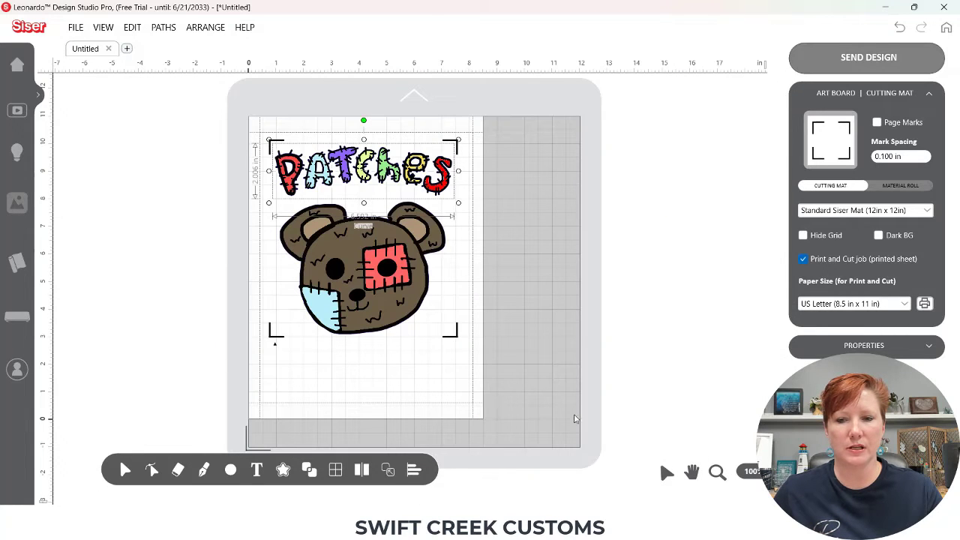
left_click(391, 250)
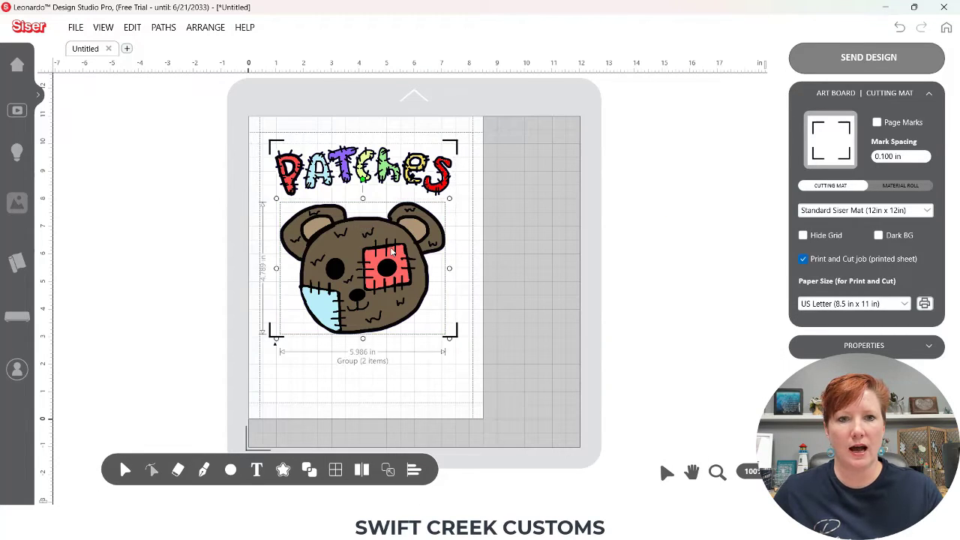
left_click(283, 470)
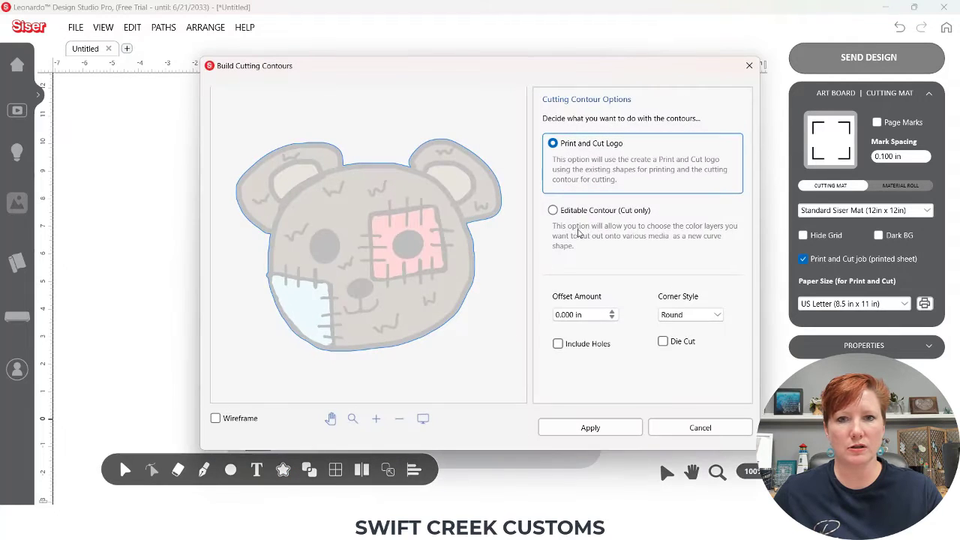
left_click(553, 210)
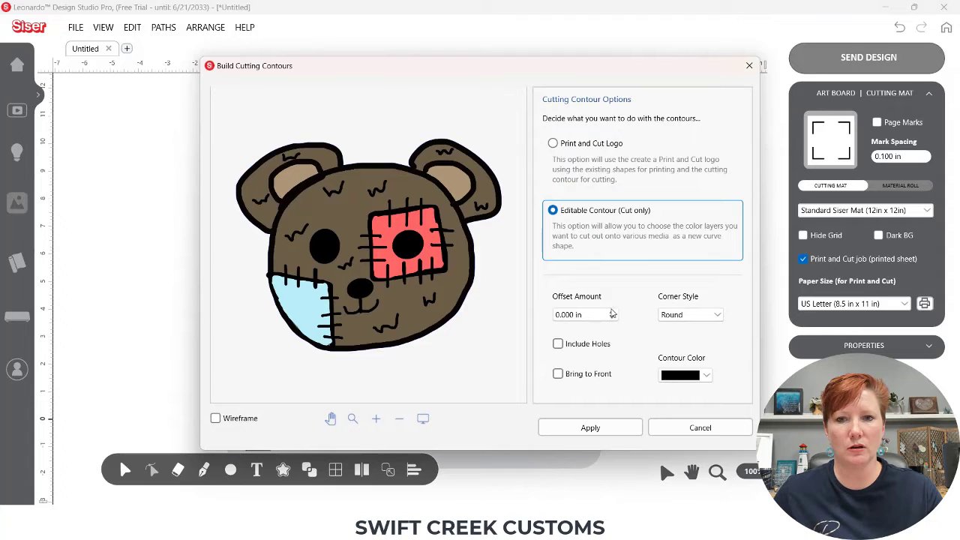
left_click(705, 376)
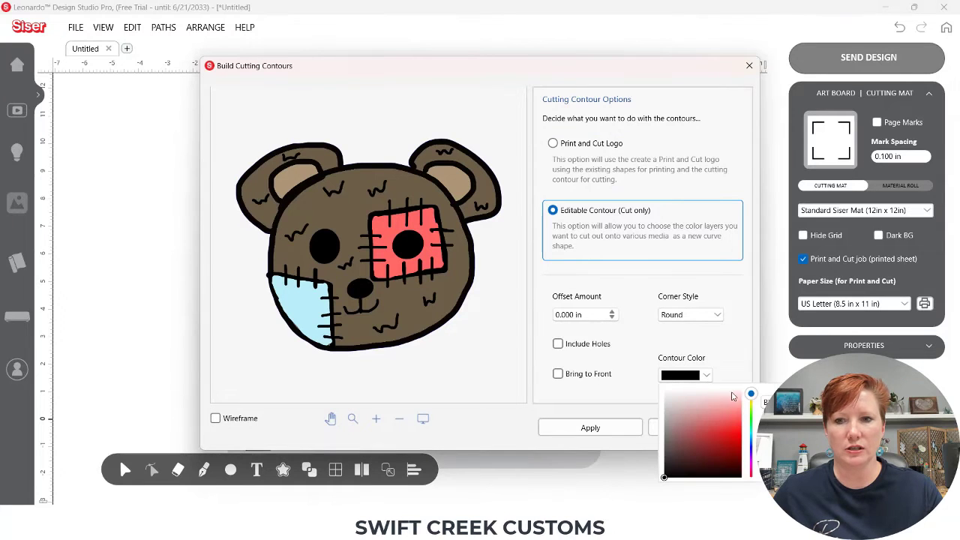
left_click(665, 417)
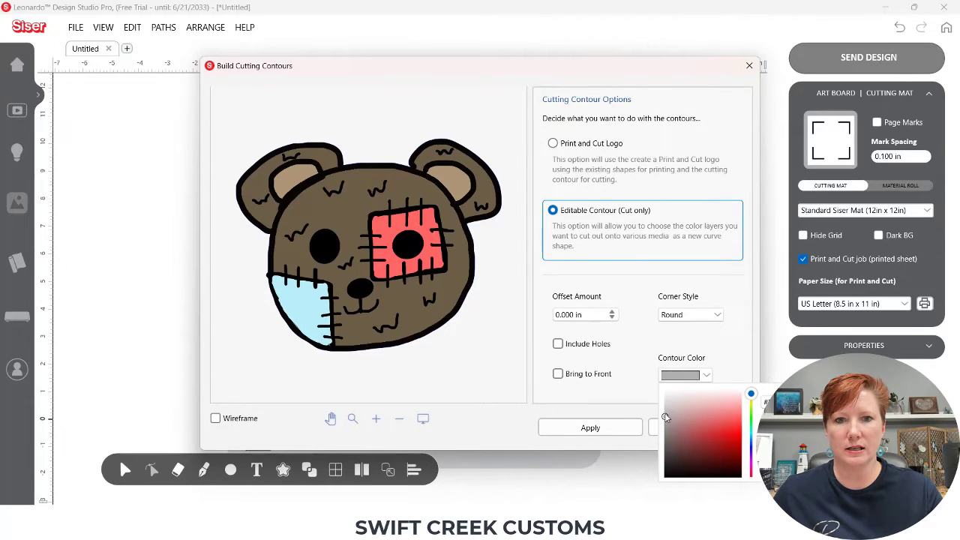
Set the bear contour's offset amount to 0.094 in
left_click_drag(576, 314, 547, 314)
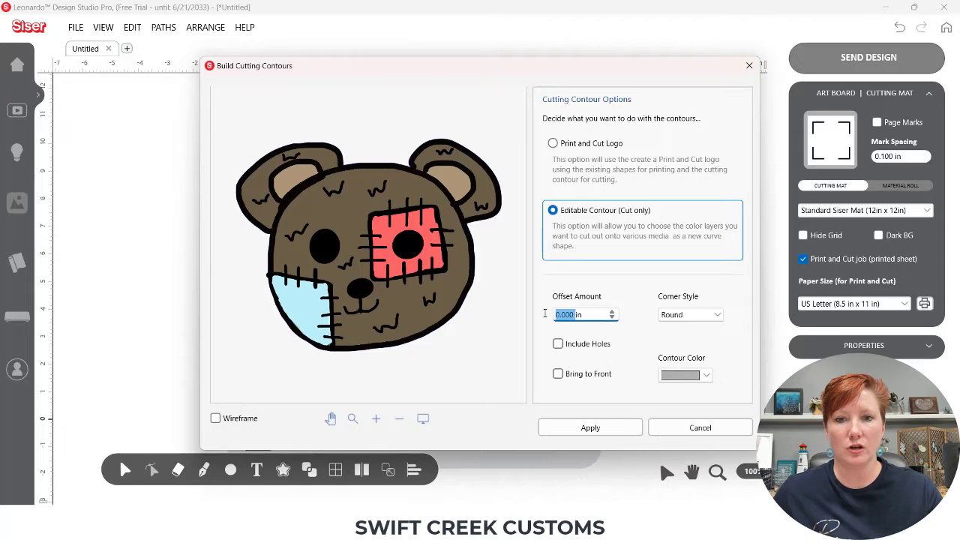
type("0")
type(".094")
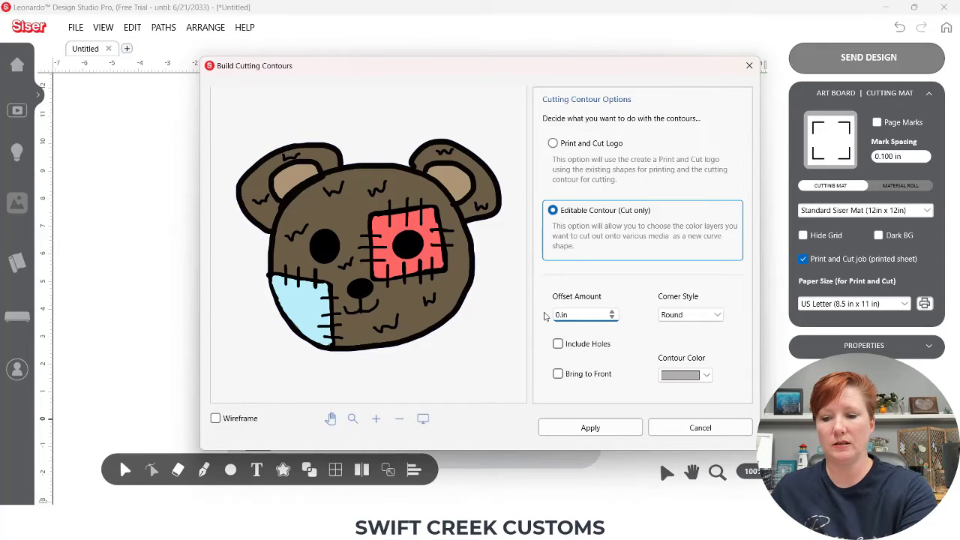
key("Return")
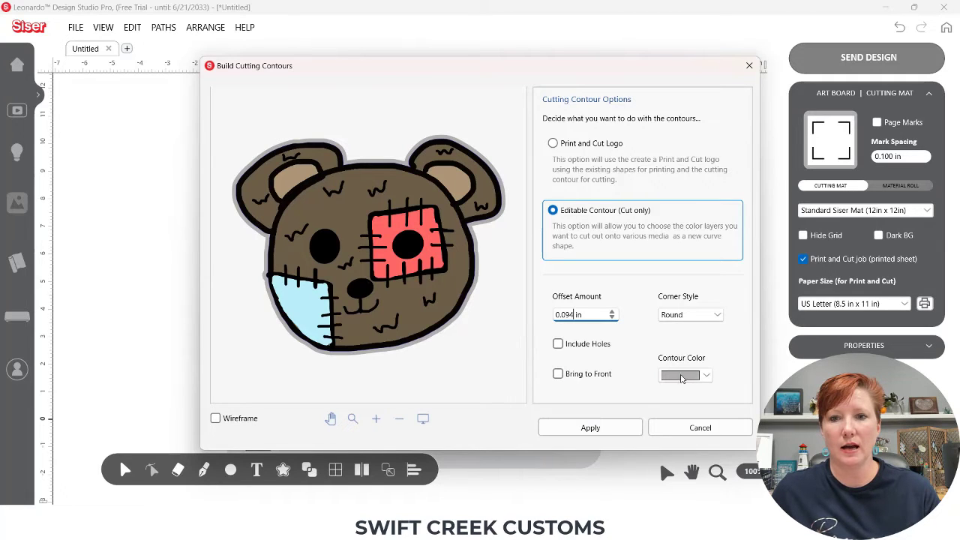
Change the bear contour's color to white and apply the contour
left_click(707, 376)
left_click(664, 418)
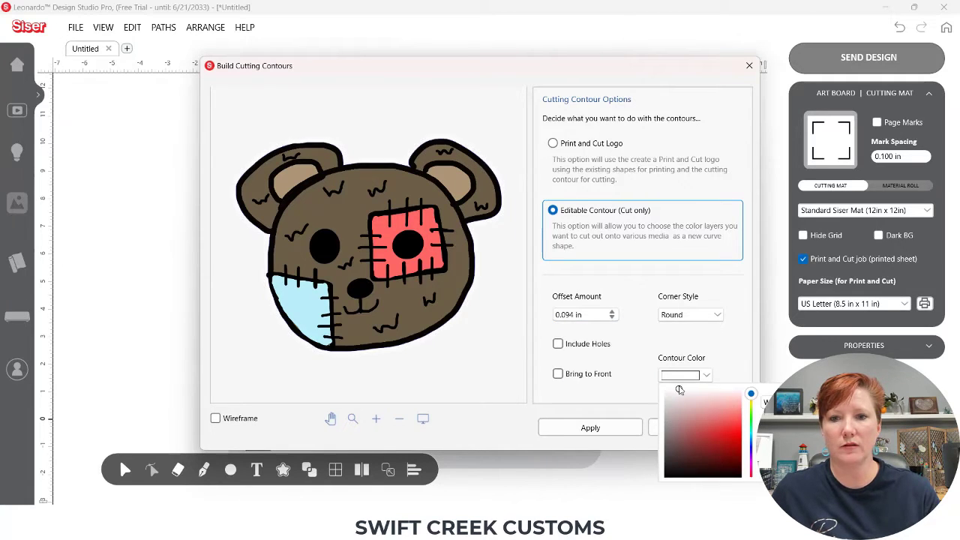
left_click(567, 428)
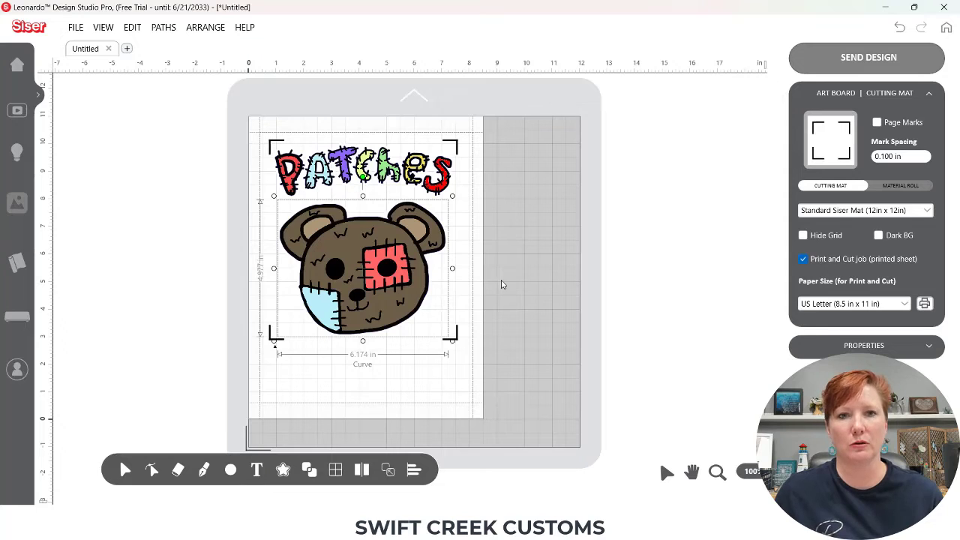
Select the bear, the lettering and both contours together and group them
left_click_drag(257, 142, 479, 354)
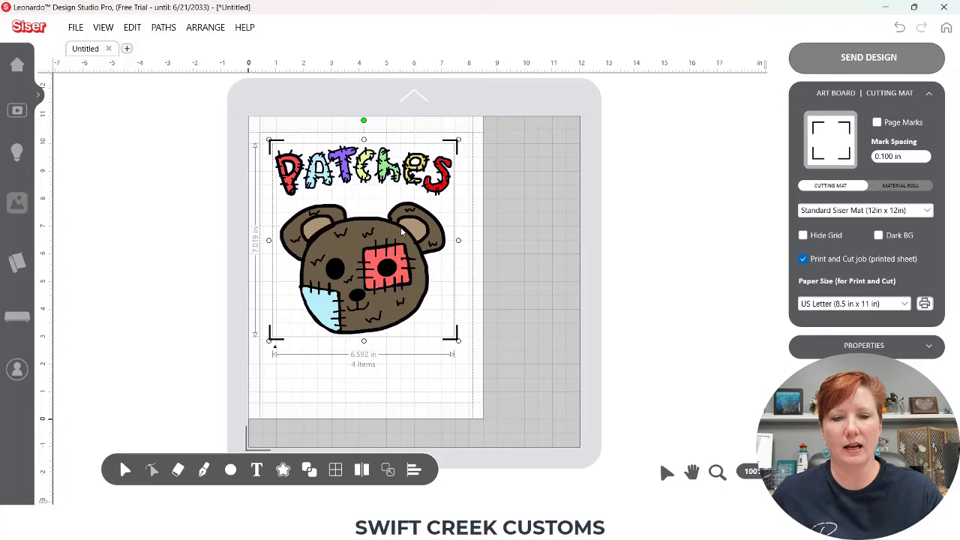
right_click(401, 233)
left_click(423, 249)
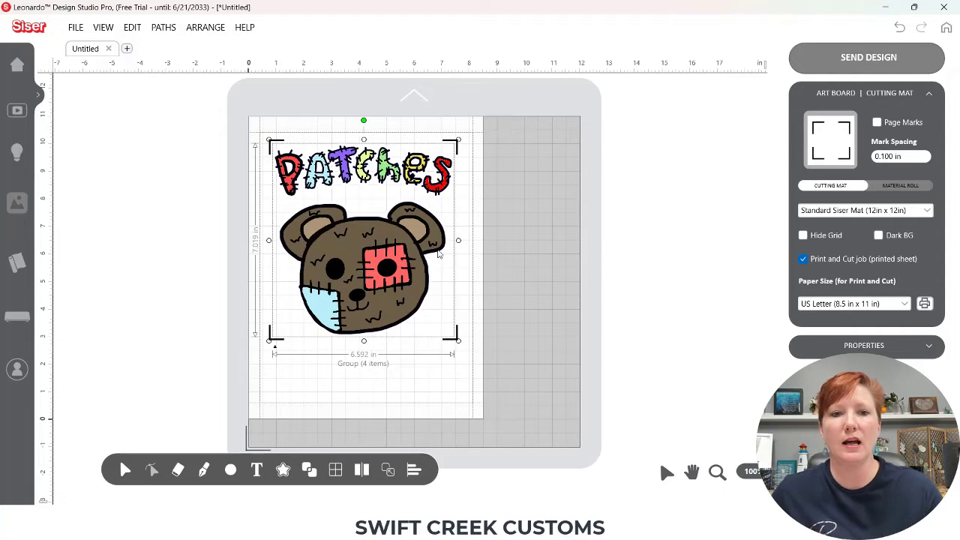
Move the group into the upper part of the printable area and scale it proportionally to about 7.43 in wide
left_click_drag(388, 257, 379, 251)
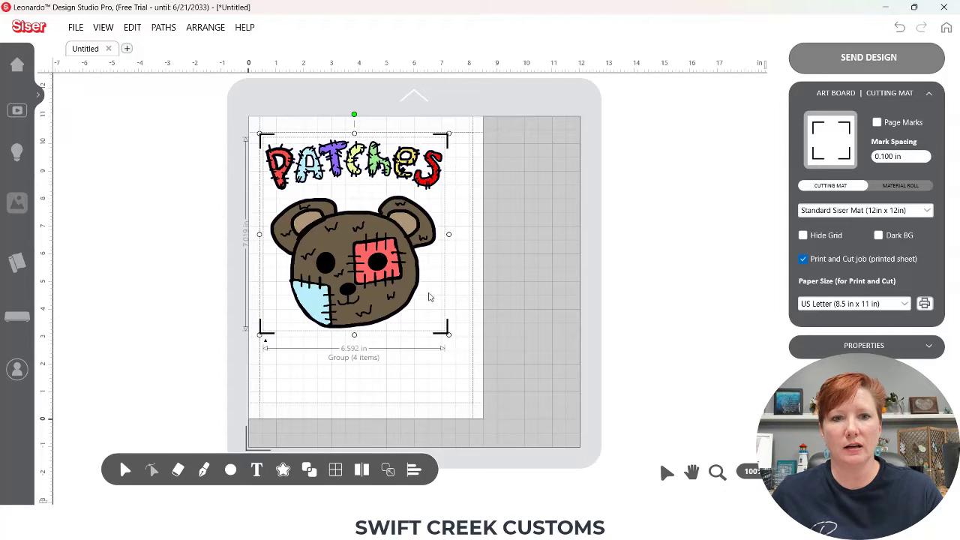
left_click_drag(452, 341, 470, 368)
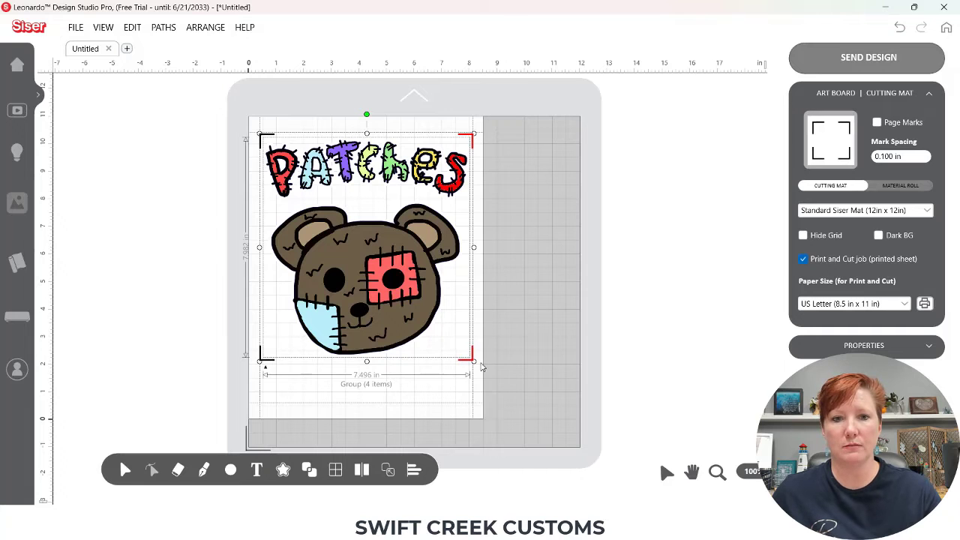
left_click_drag(475, 361, 470, 357)
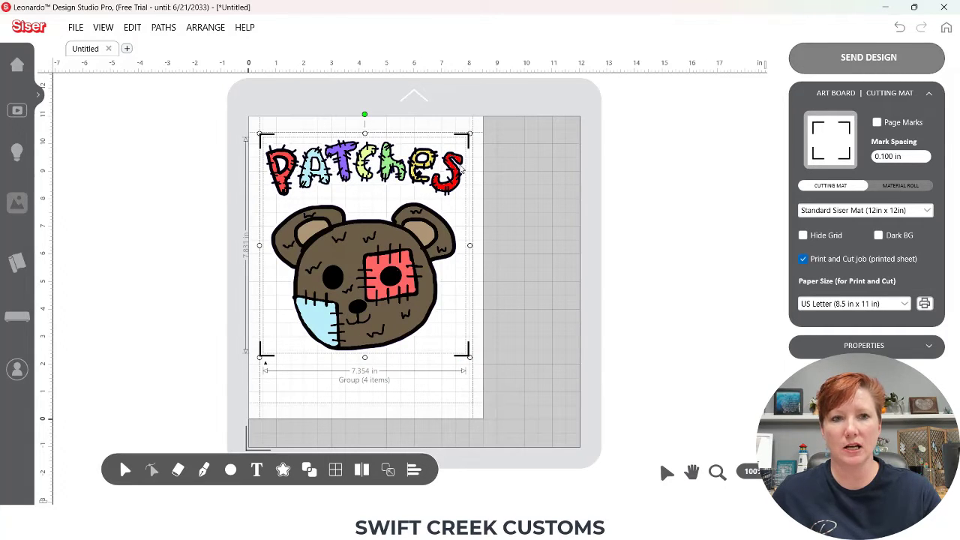
left_click_drag(455, 171, 459, 172)
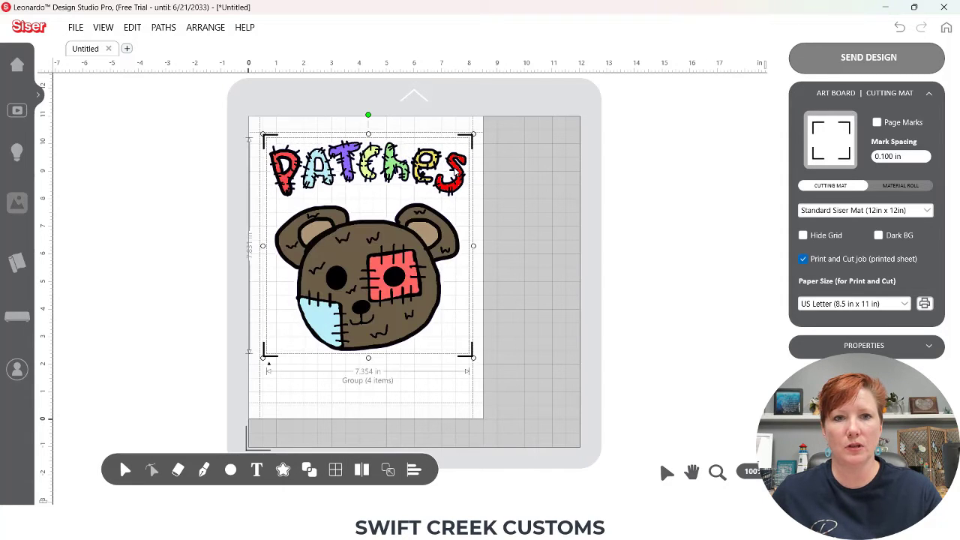
left_click_drag(261, 359, 259, 361)
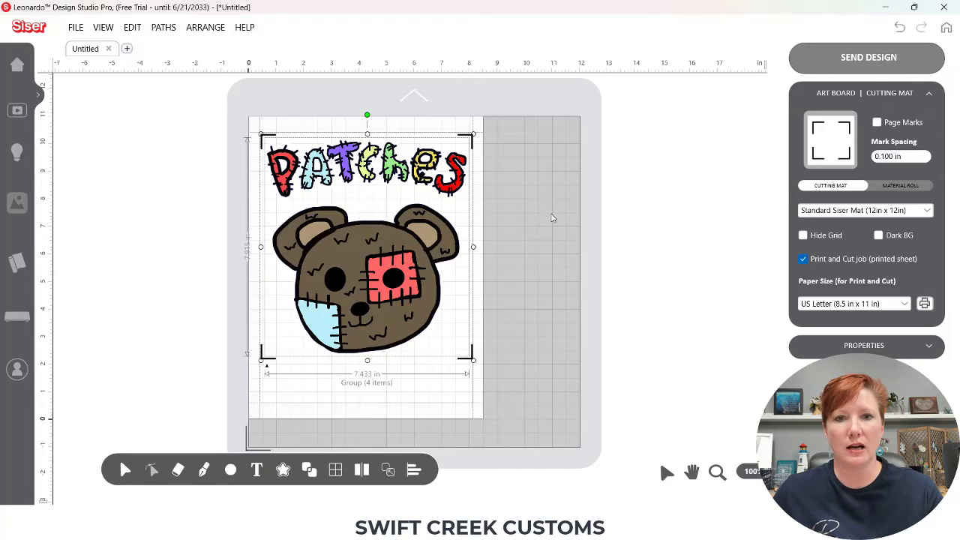
Save the document as Patches Video 2 in the January folder as an LDS Document
left_click(75, 27)
left_click(104, 106)
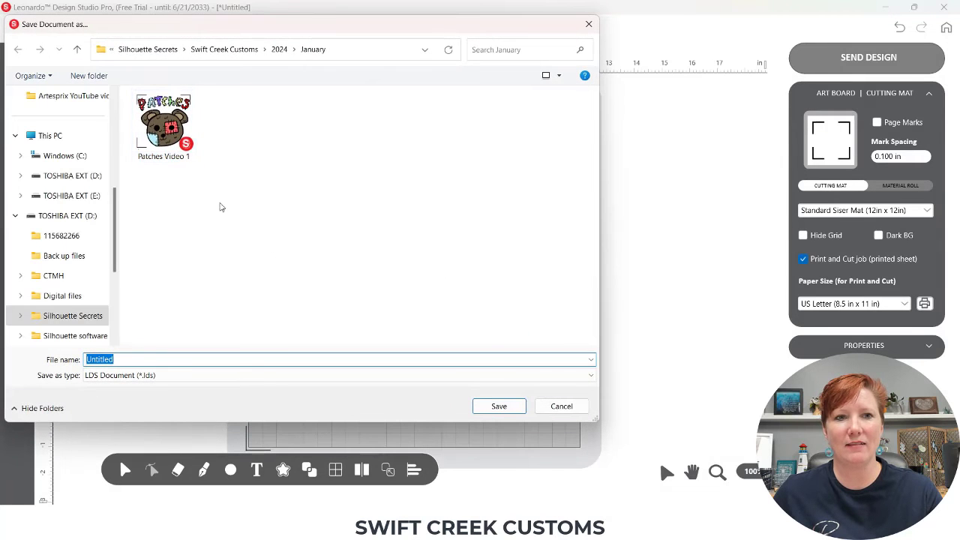
type("Patches Video")
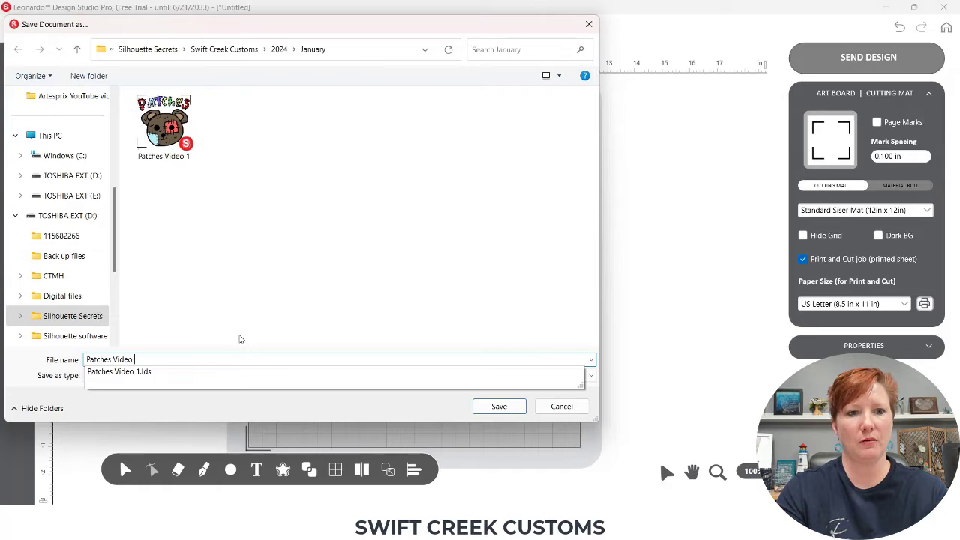
type("2")
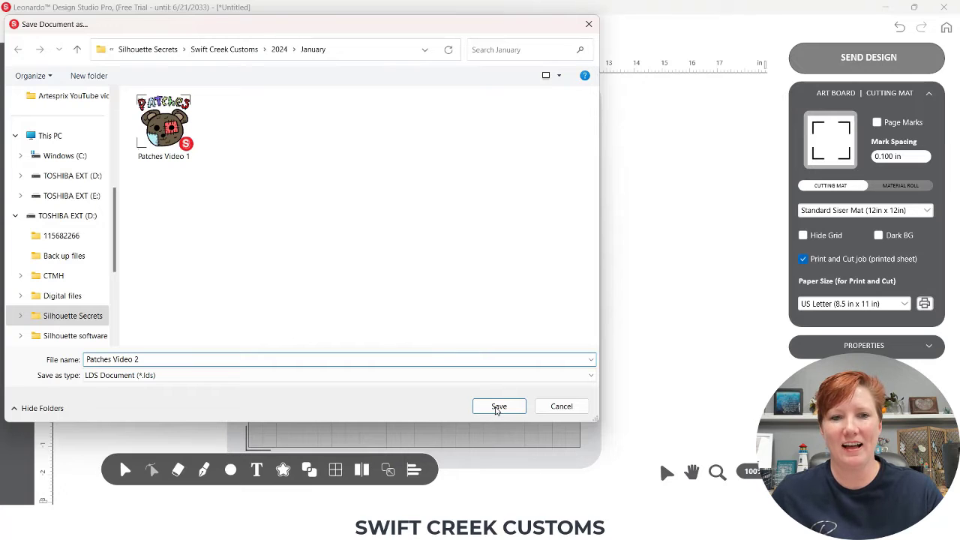
left_click(497, 408)
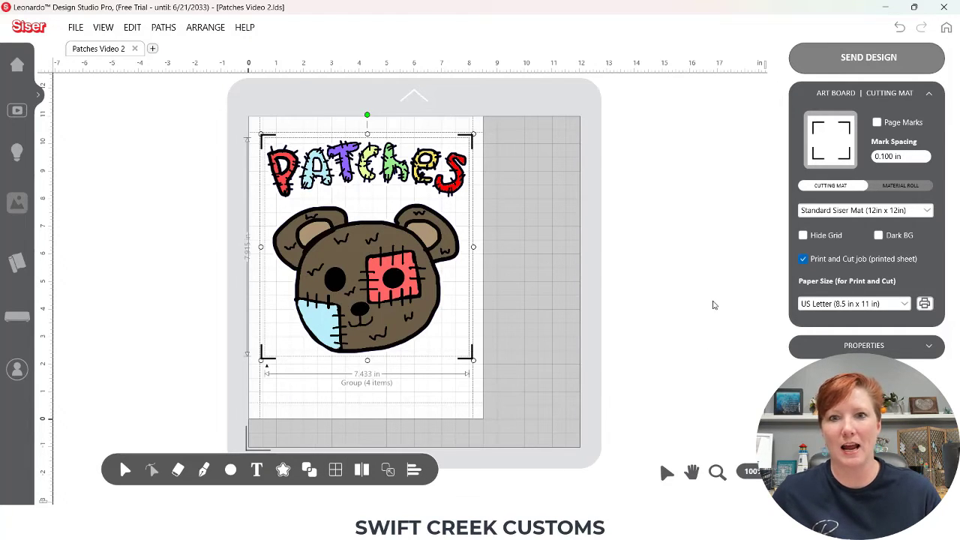
Send all artwork that fits on the page, moving each color layer to origin, and compare the cutting contours with the print artwork
left_click(846, 60)
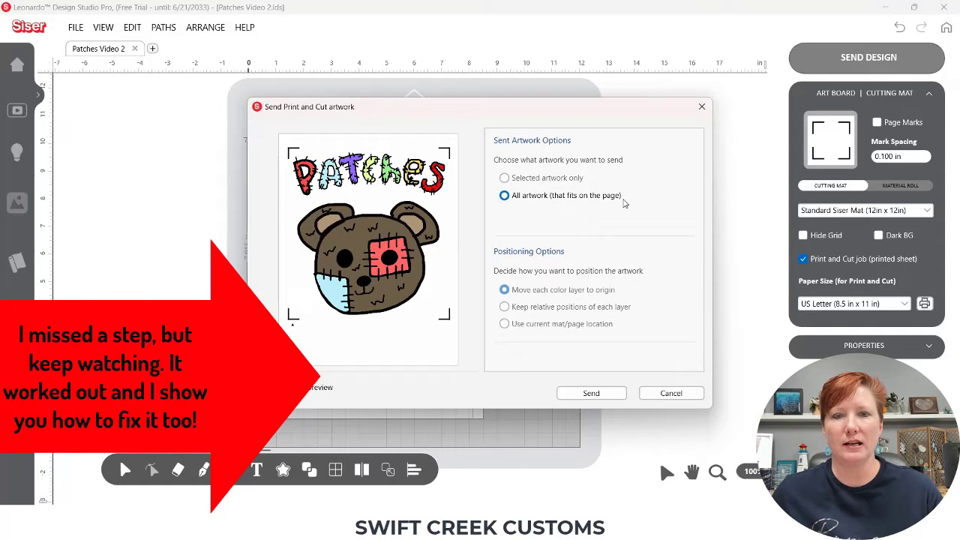
left_click(591, 393)
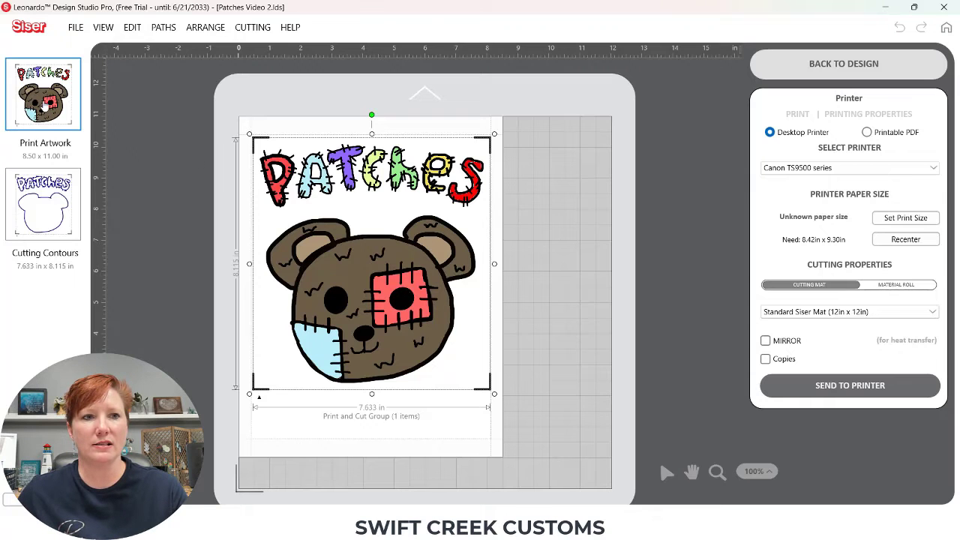
left_click(49, 204)
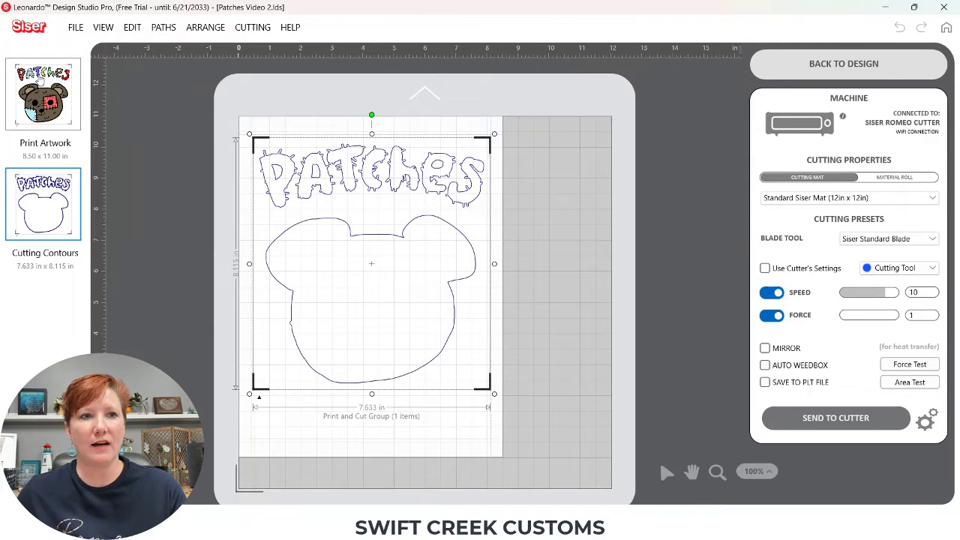
left_click(39, 80)
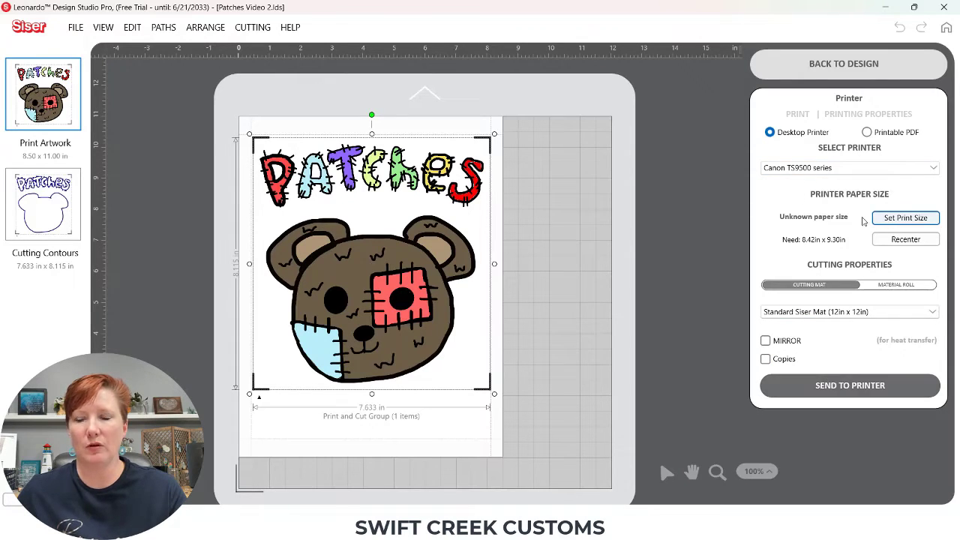
Set the print size to Letter 8.5"x11" portrait and print the artwork on the Canon TS9500 series with standard quality on plain paper
left_click(900, 219)
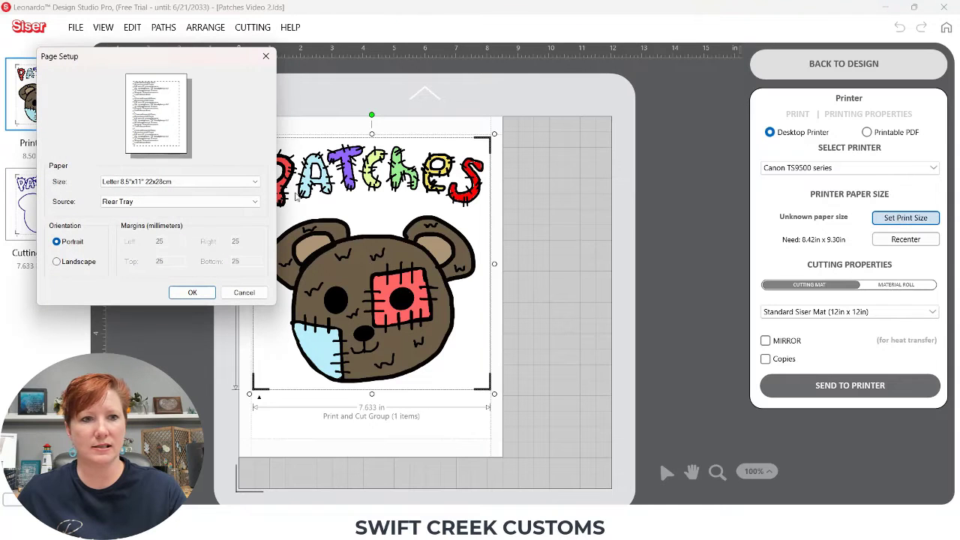
left_click(192, 292)
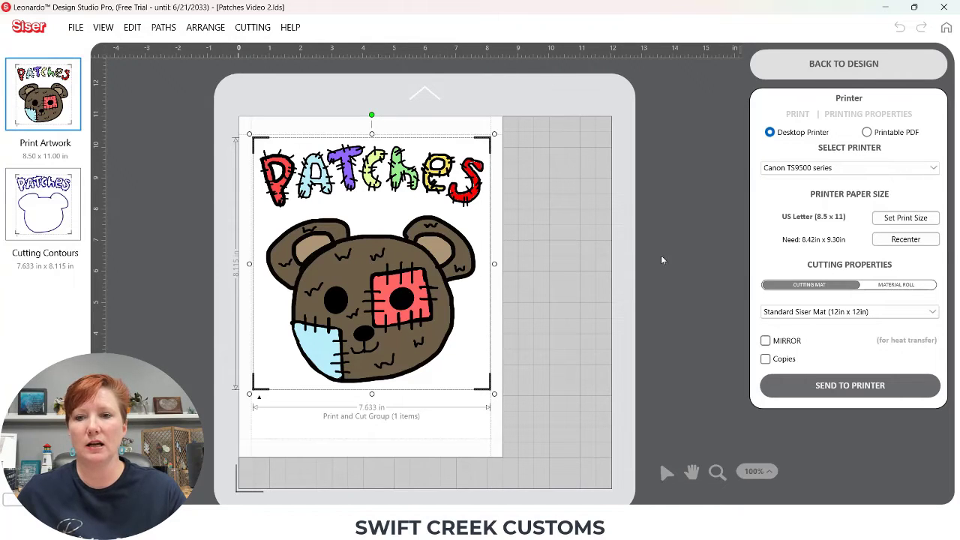
left_click(825, 387)
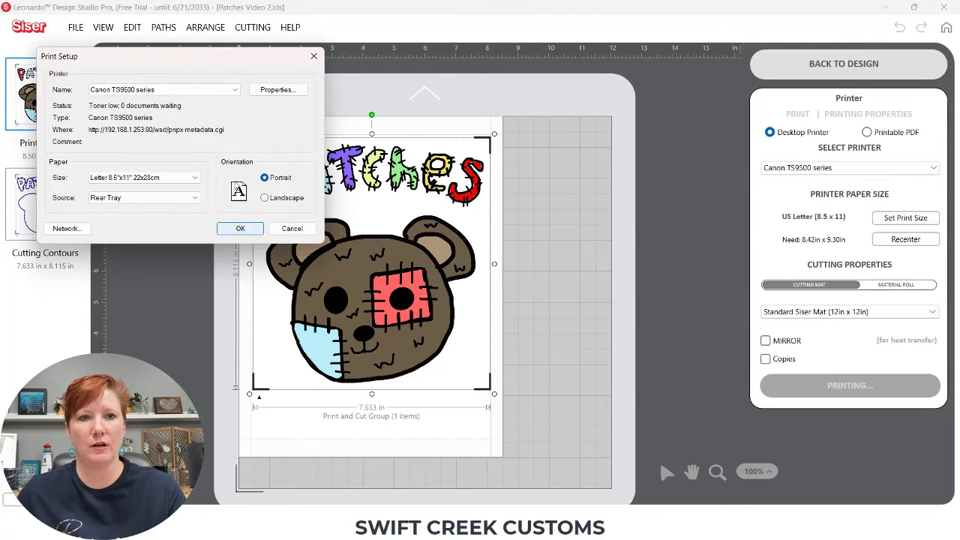
left_click(271, 91)
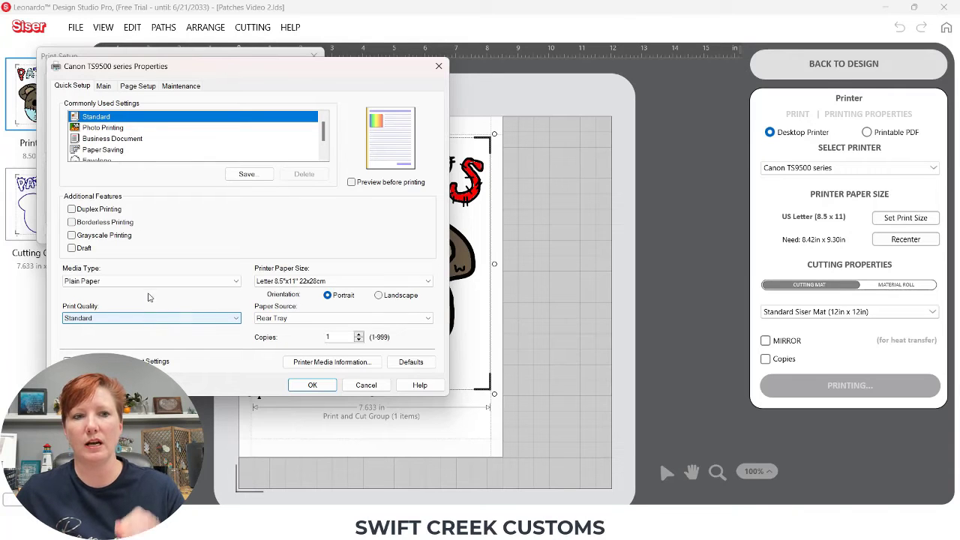
left_click(311, 385)
left_click(235, 229)
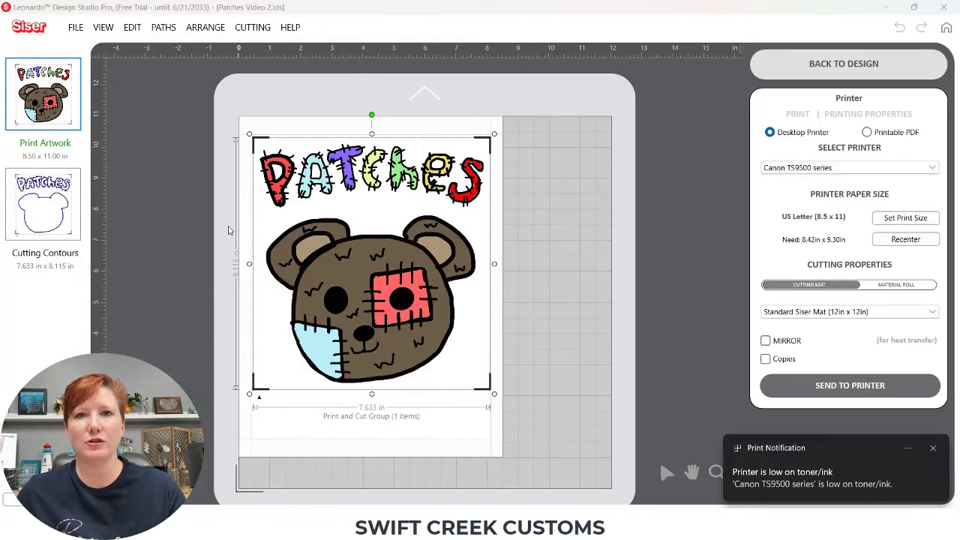
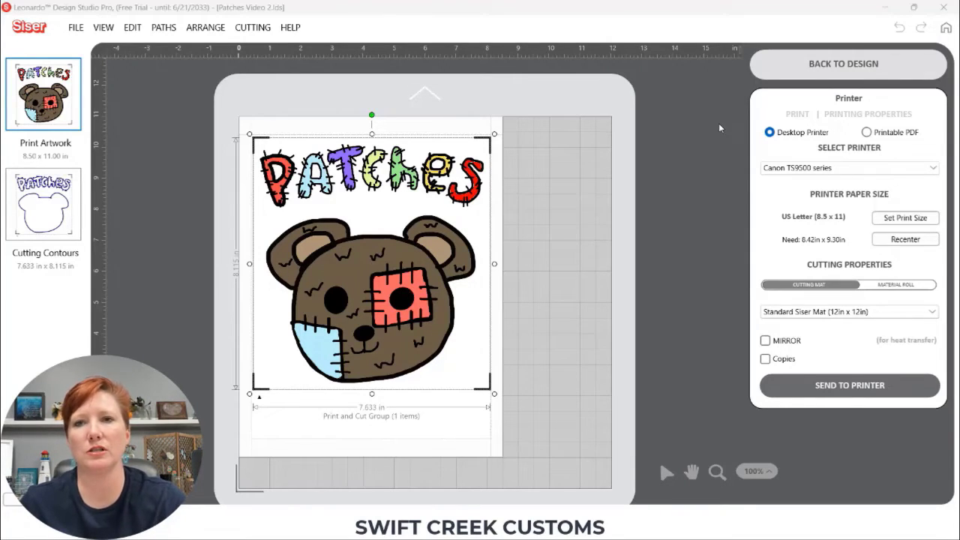
Return to the design and ungroup the combined bear and lettering artwork
left_click(780, 68)
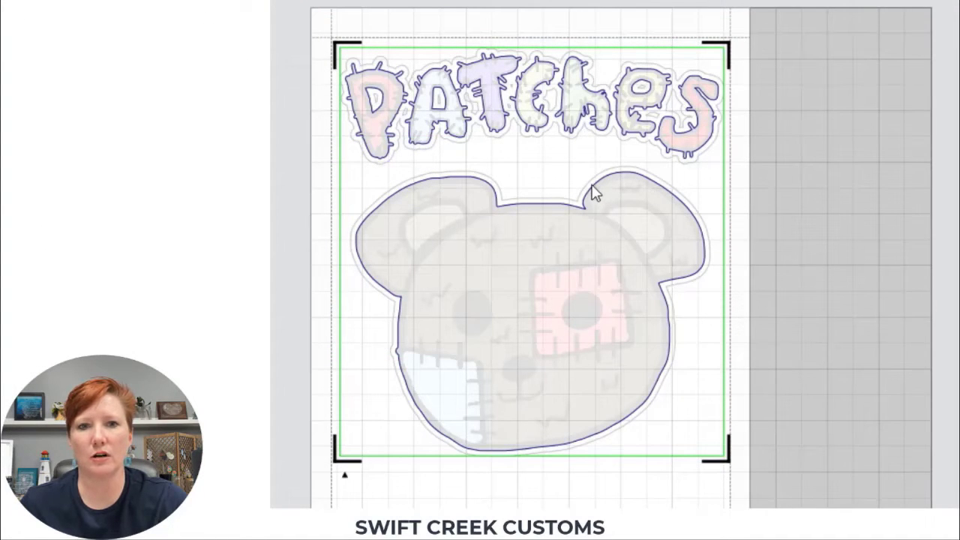
left_click(590, 193)
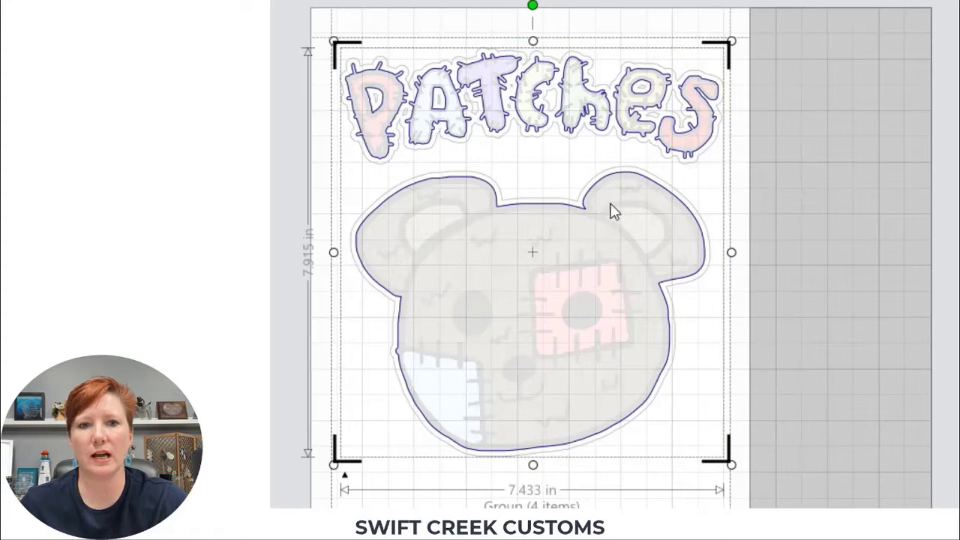
right_click(610, 194)
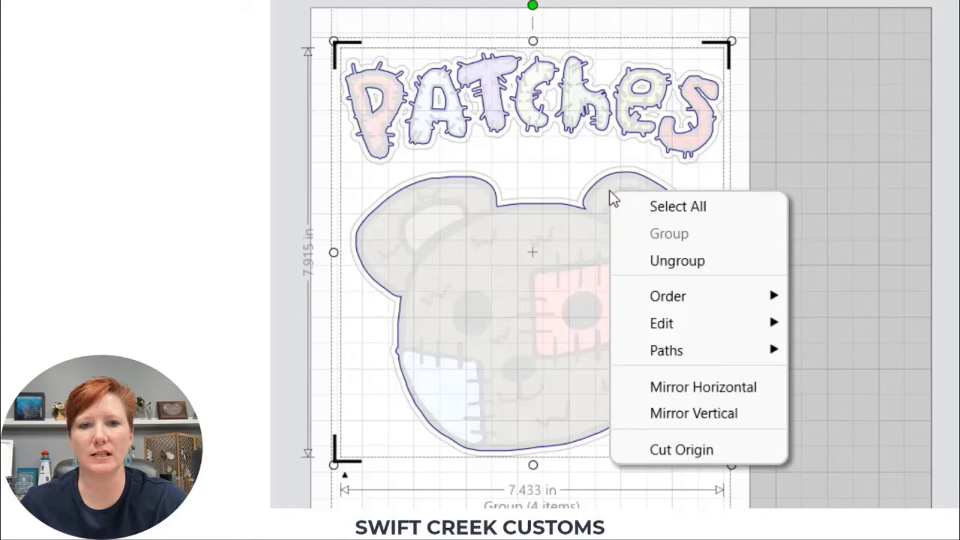
left_click(673, 261)
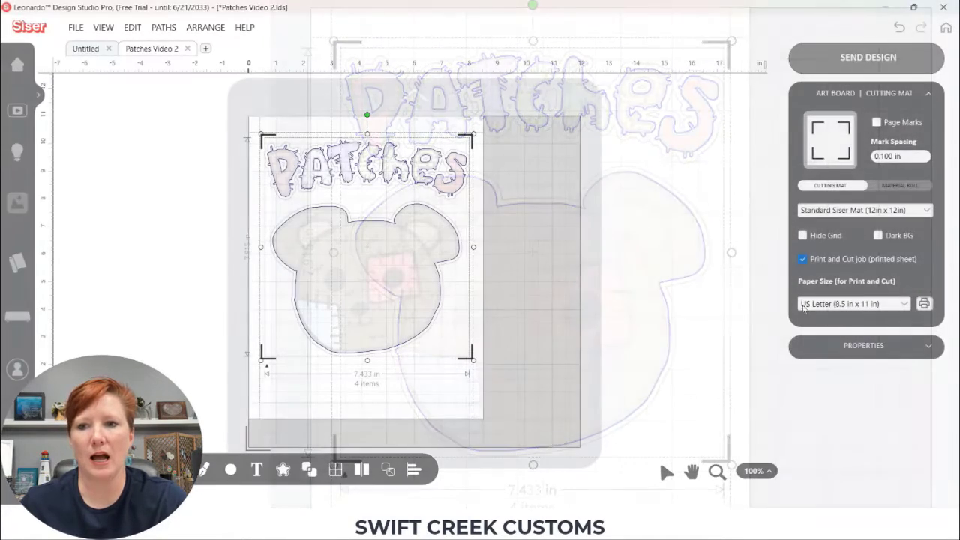
Show the layer list in the properties in place of the art board settings and deselect all artwork
left_click(928, 93)
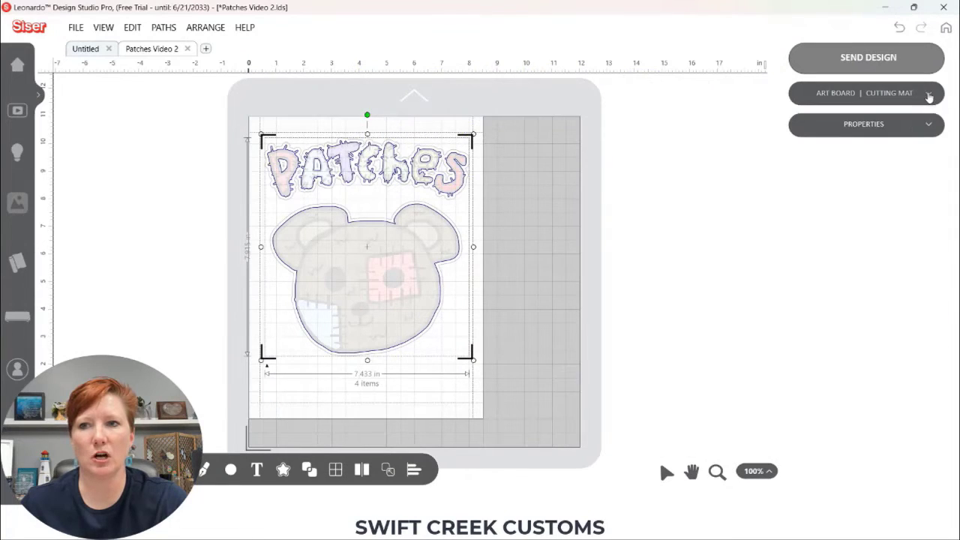
left_click(929, 122)
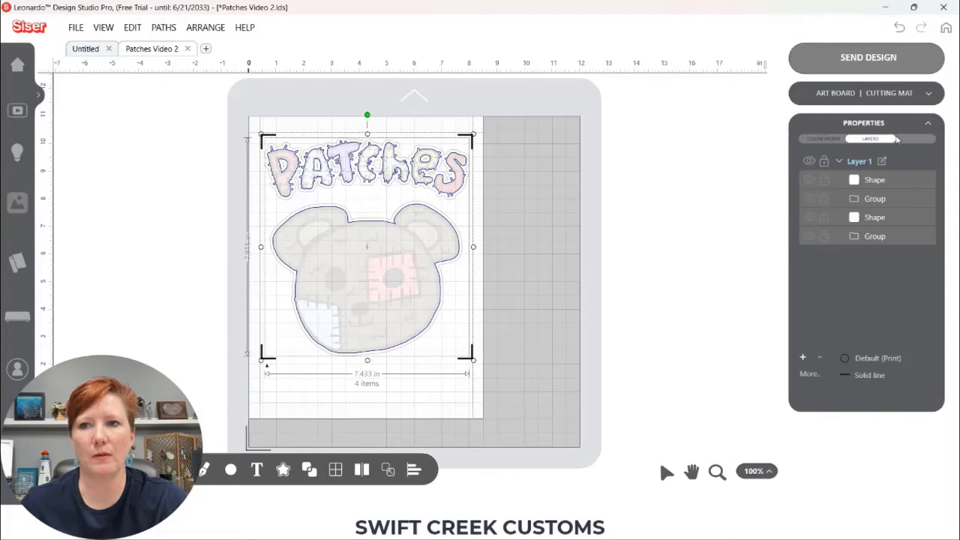
left_click(825, 141)
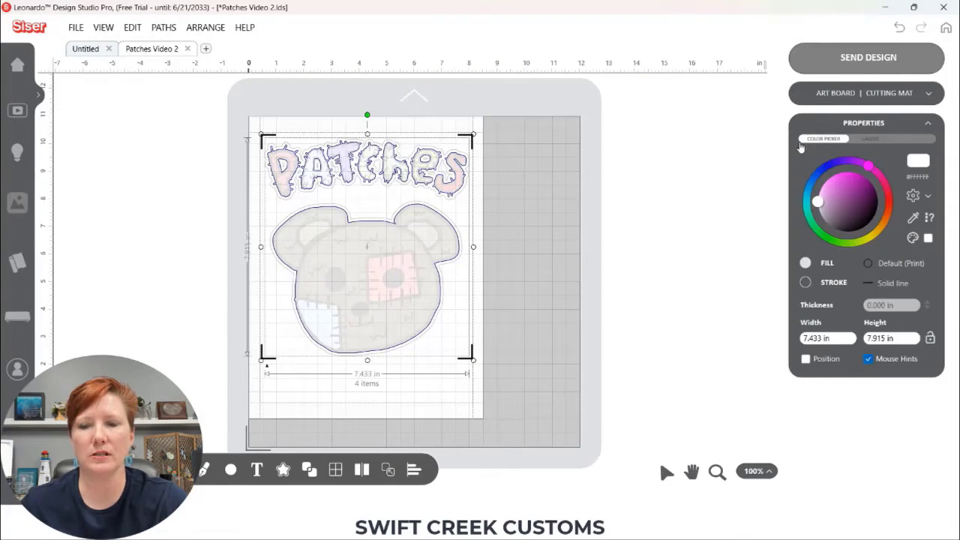
left_click(878, 140)
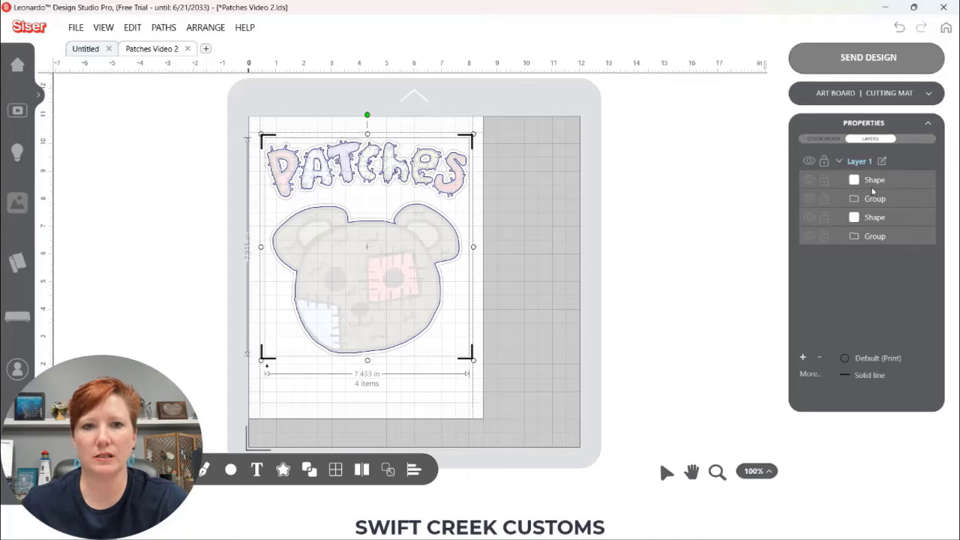
left_click(754, 199)
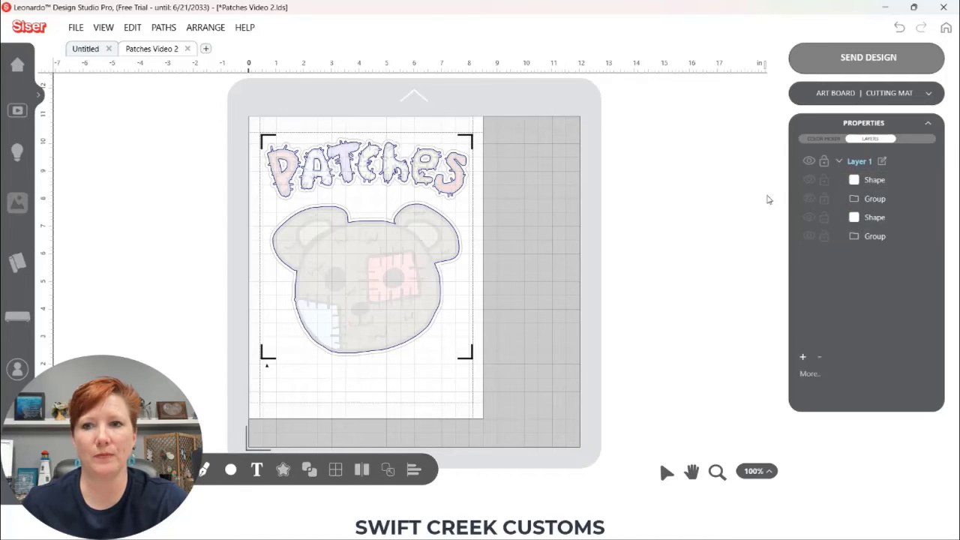
Assign the Cut tool to the white offset shape around the Patches lettering
left_click(836, 181)
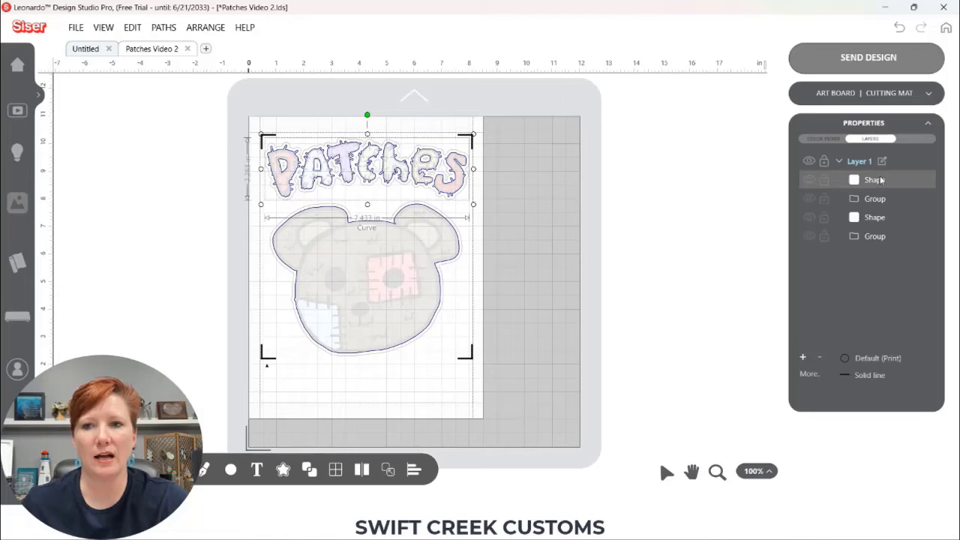
left_click(839, 181)
left_click(839, 181)
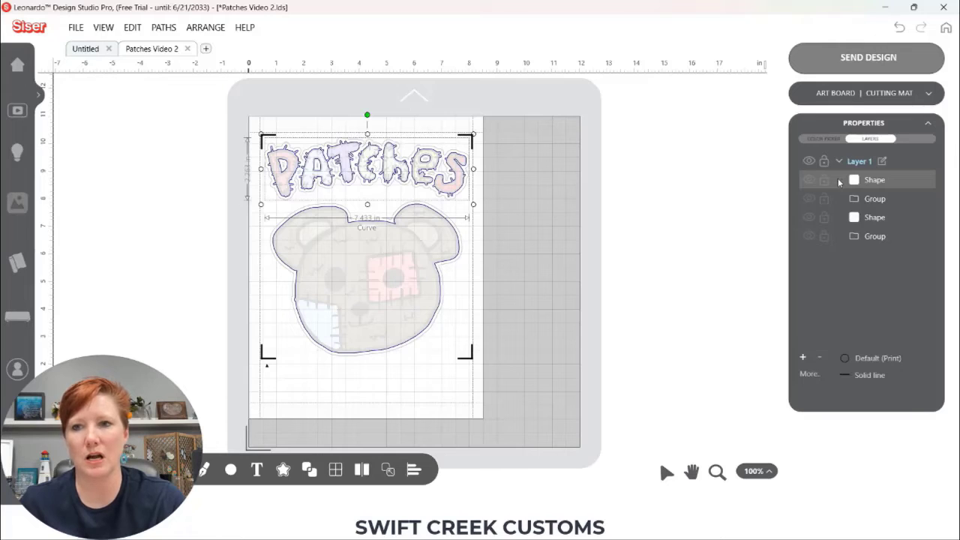
left_click(838, 178)
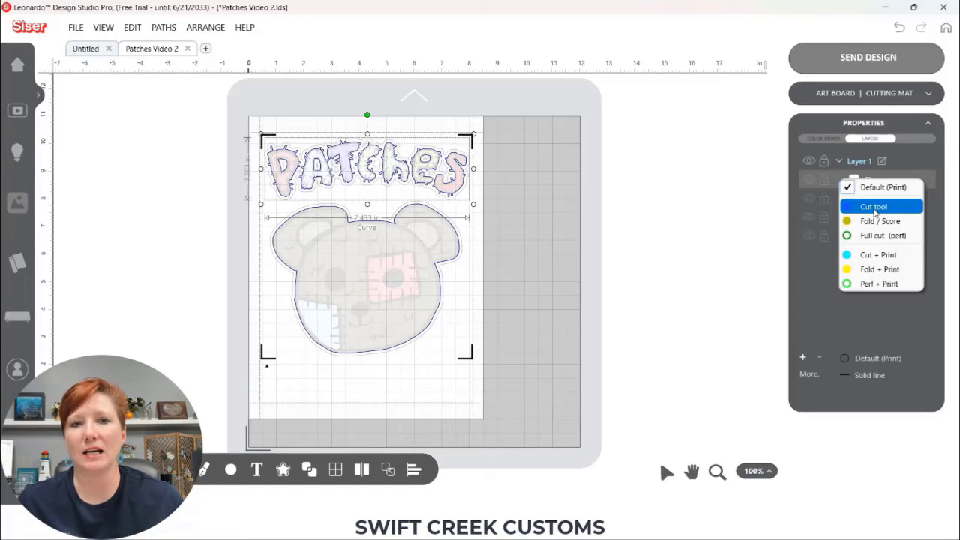
left_click(875, 207)
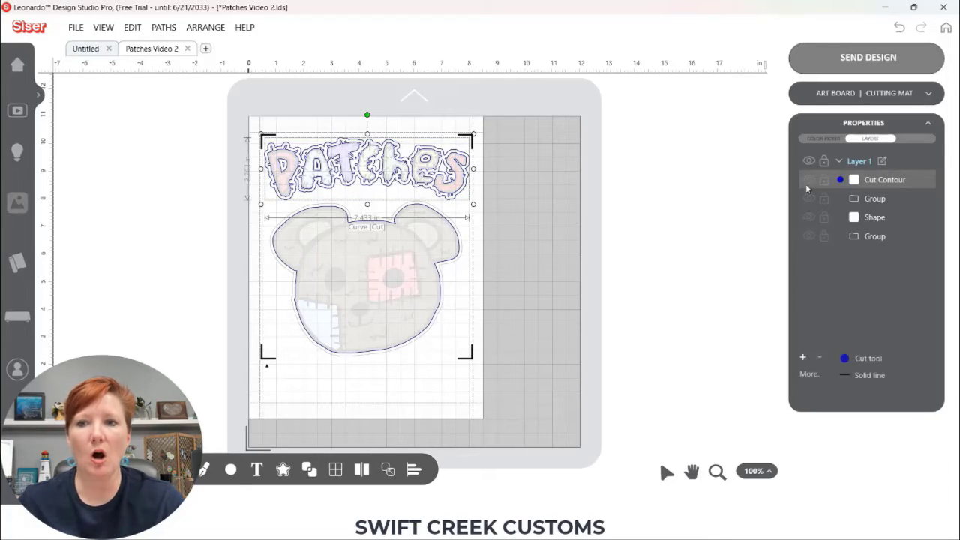
Ungroup the Patches lettering group so its letter contours and artwork images are listed separately
left_click(869, 200)
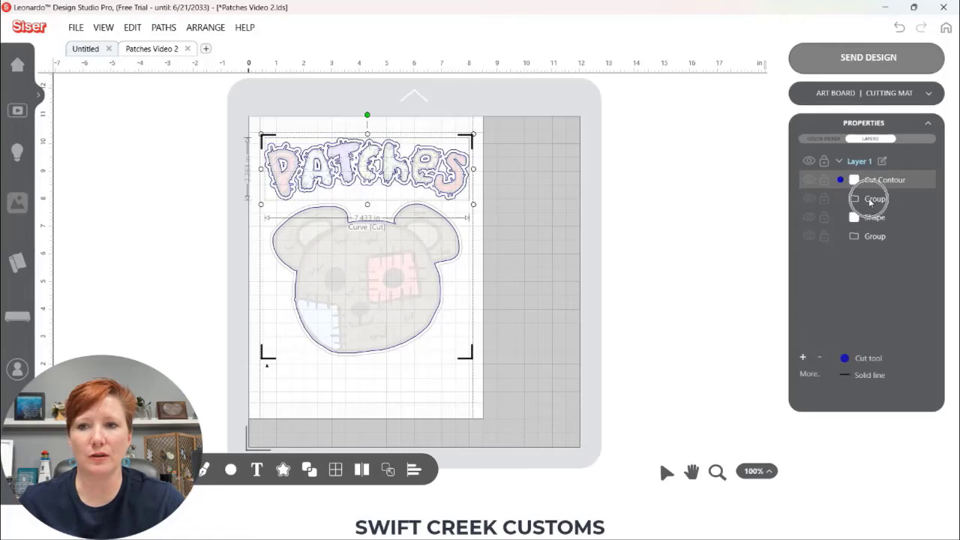
right_click(873, 201)
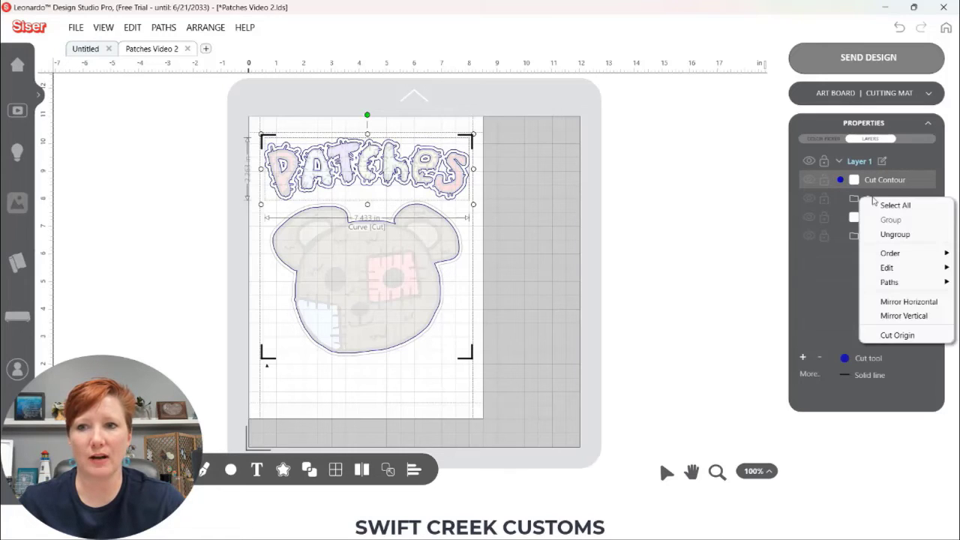
left_click(874, 204)
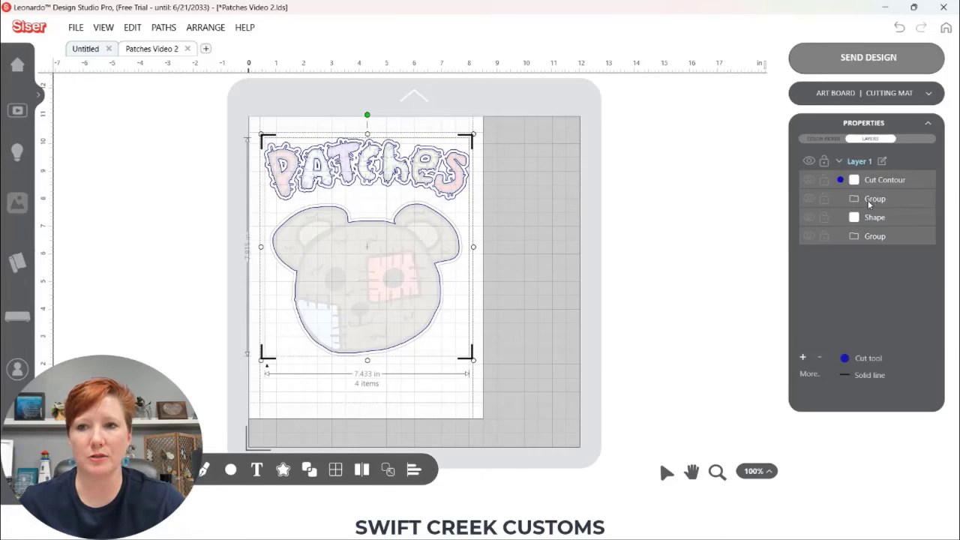
left_click(753, 221)
left_click(885, 201)
right_click(876, 200)
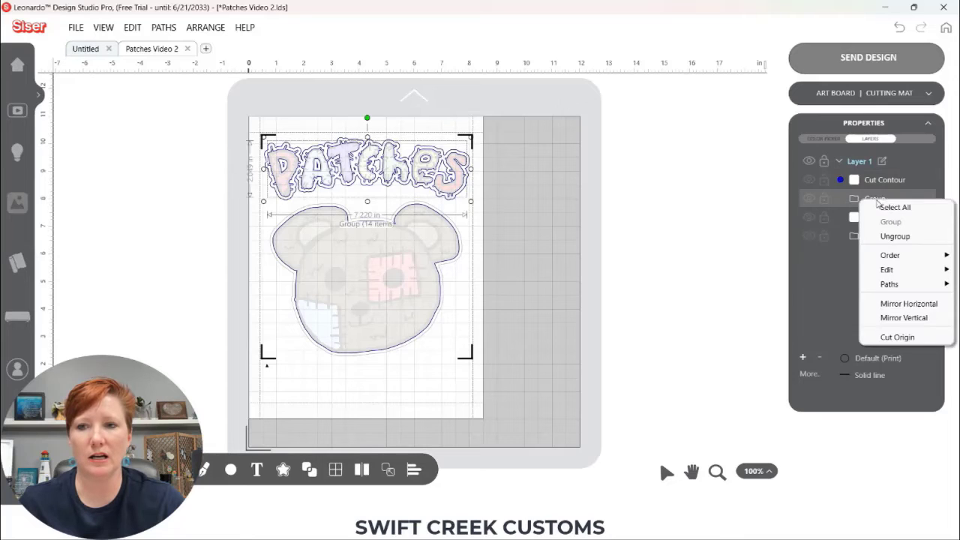
left_click(901, 238)
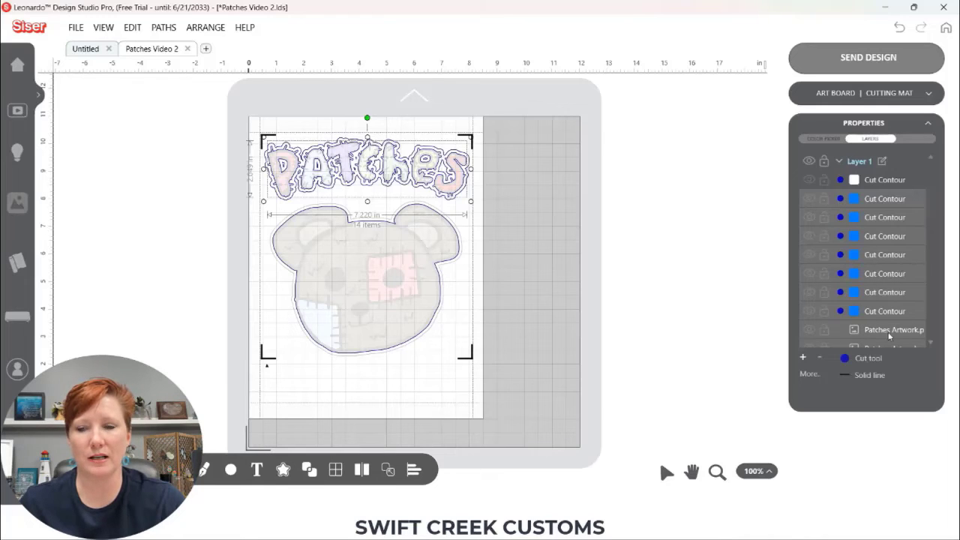
Set all seven blue contours of the individual Patches letters to Default (Print)
left_click(841, 314)
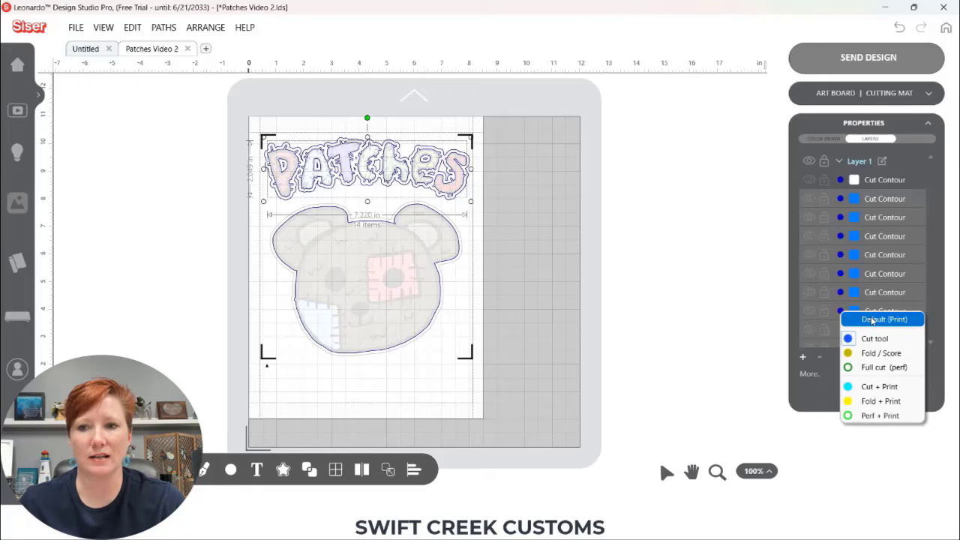
left_click(766, 303)
left_click(843, 313)
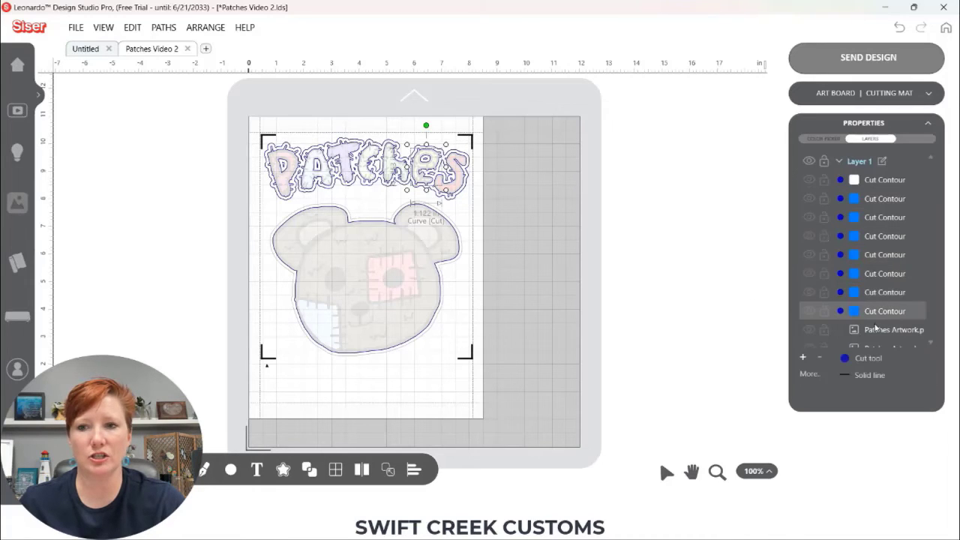
left_click(868, 359)
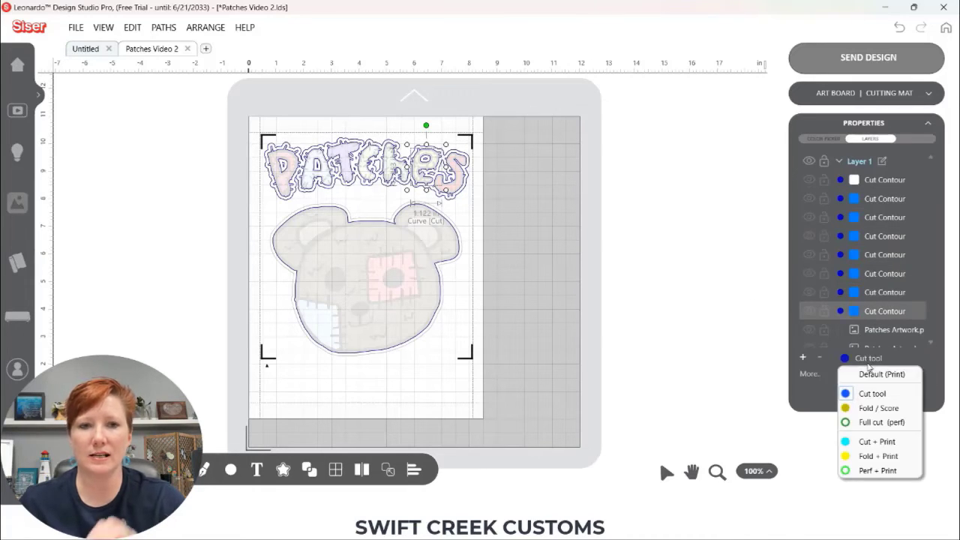
left_click(870, 375)
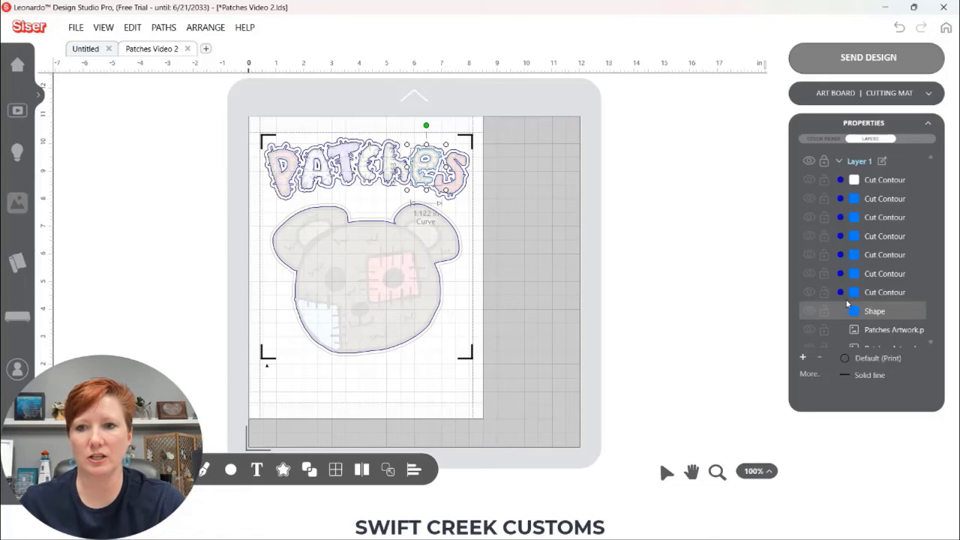
left_click(872, 294)
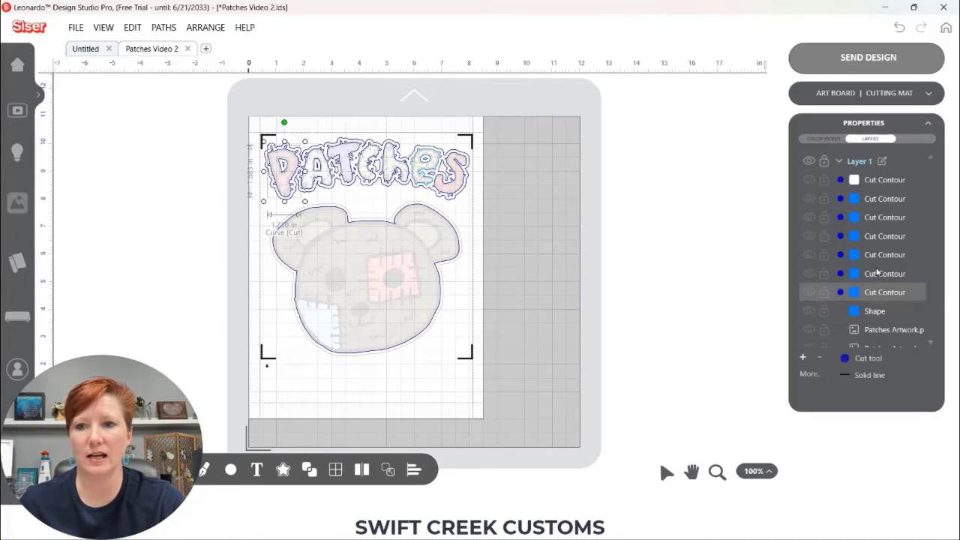
left_click(875, 199, "shift")
left_click(841, 199)
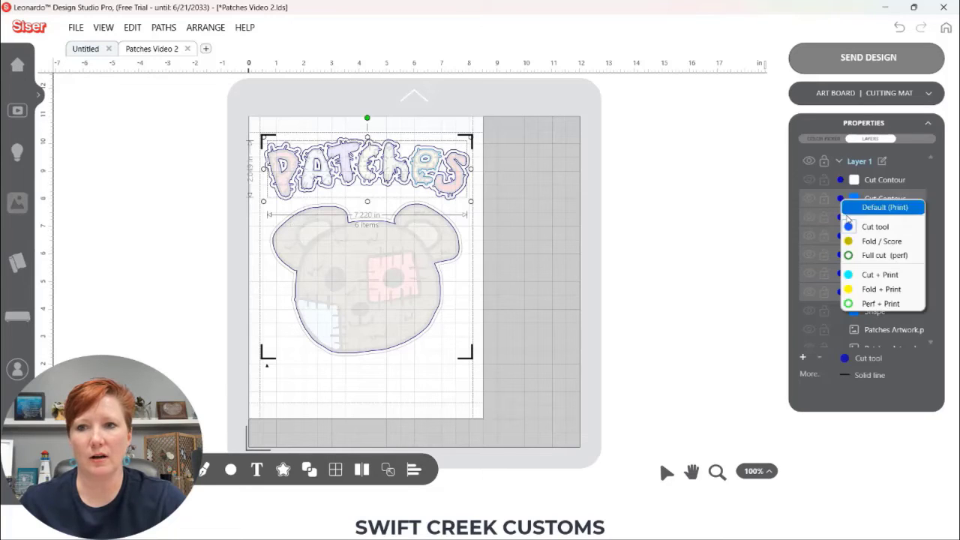
left_click(872, 209)
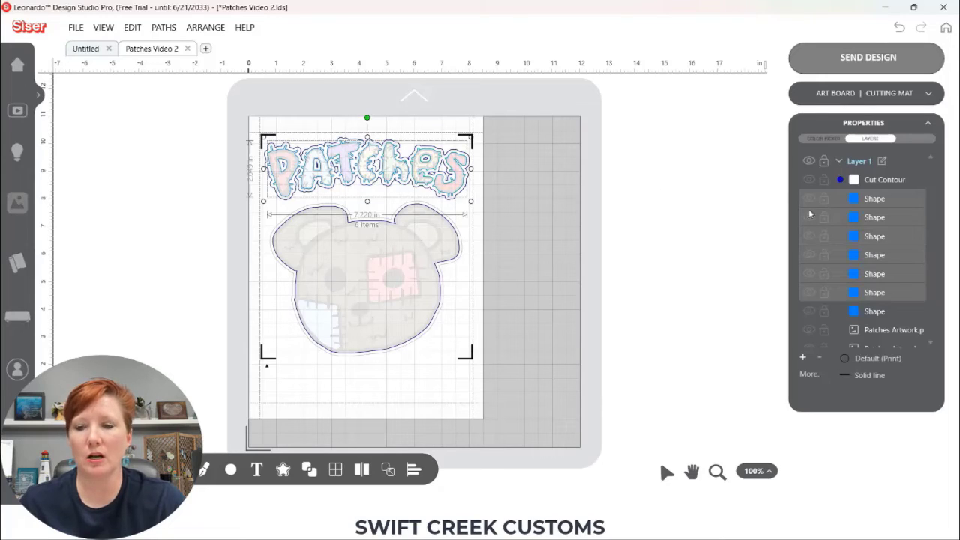
Group the seven blue letter shapes together with their seven Patches Artwork images
left_click(869, 199)
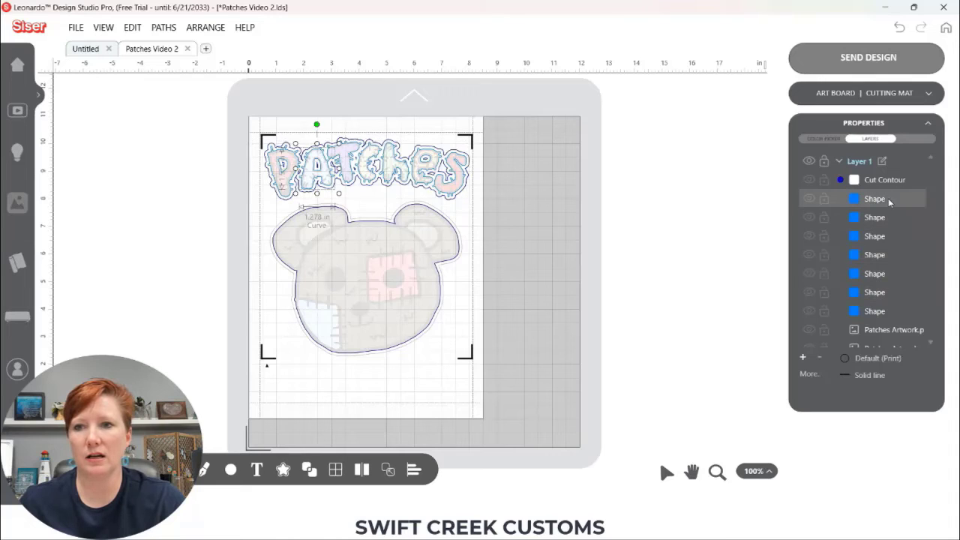
left_click_drag(935, 235, 935, 308)
left_click(871, 301, "shift")
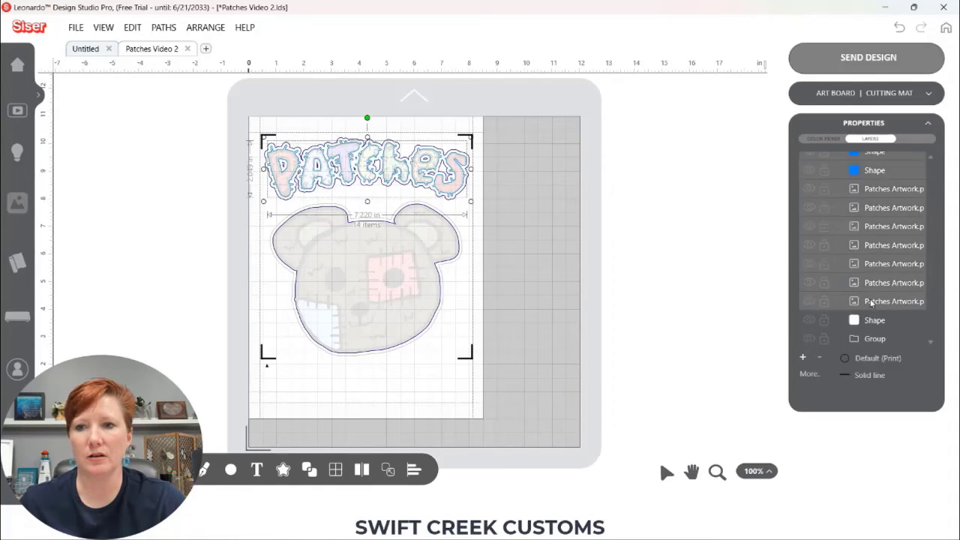
right_click(871, 302)
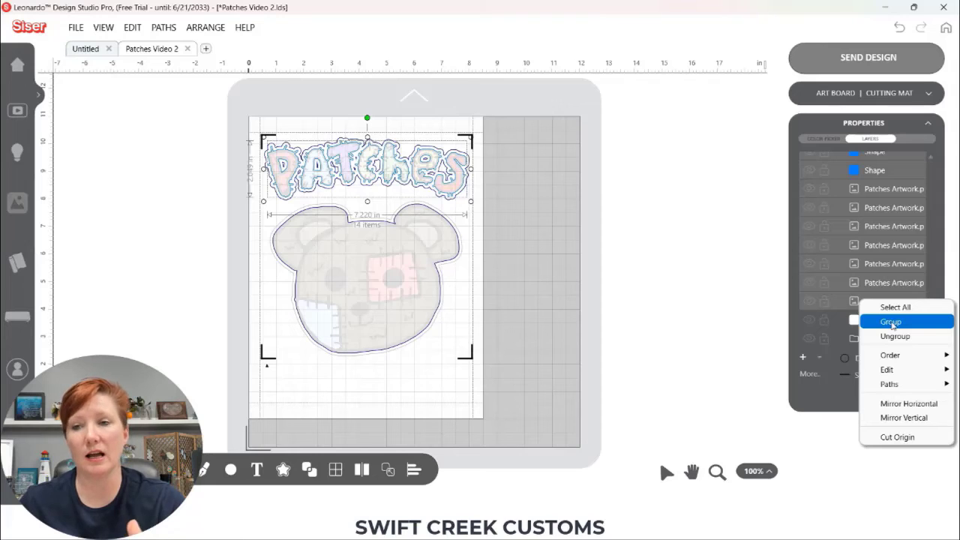
left_click(891, 322)
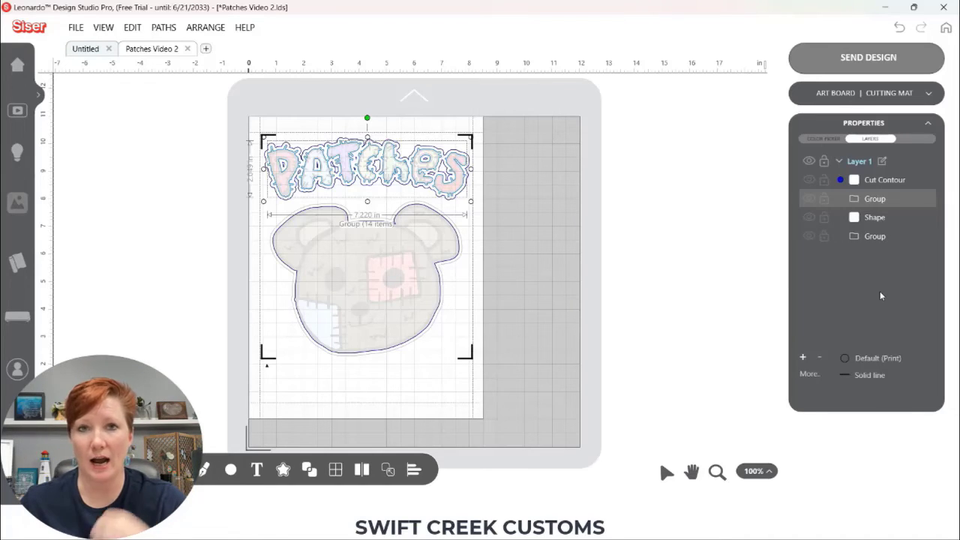
Assign the Cut tool to the white offset shape around the bear
left_click(873, 218)
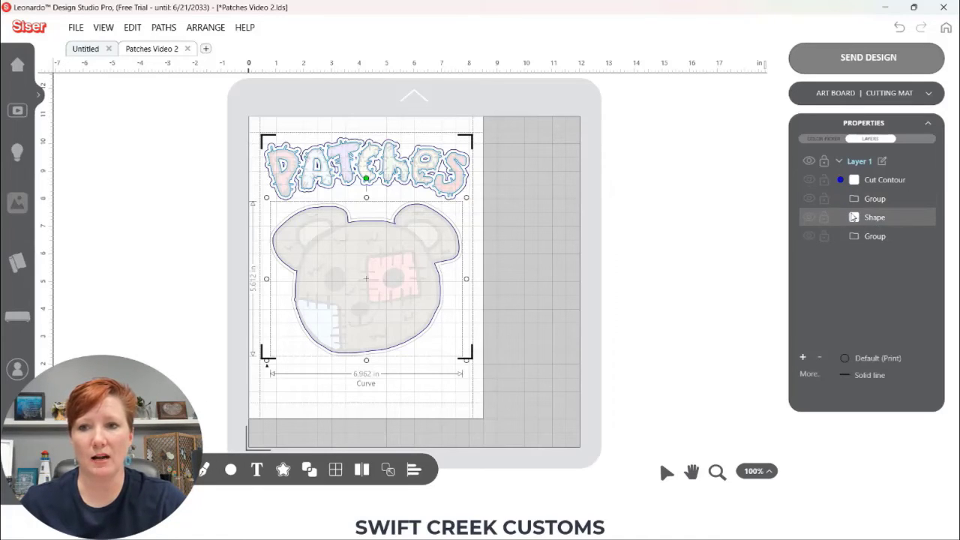
left_click(854, 216)
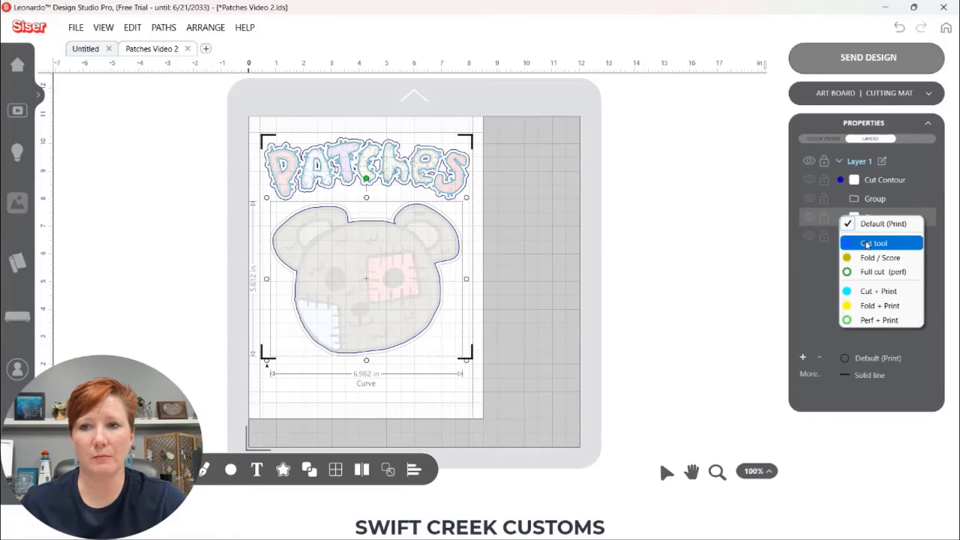
left_click(872, 244)
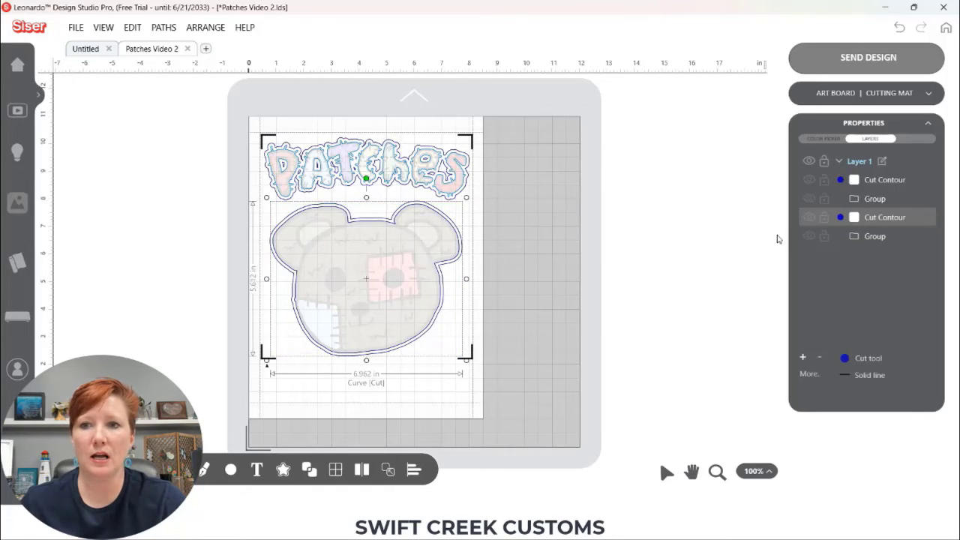
Ungroup the bear group into its blue contour and its artwork image
right_click(867, 238)
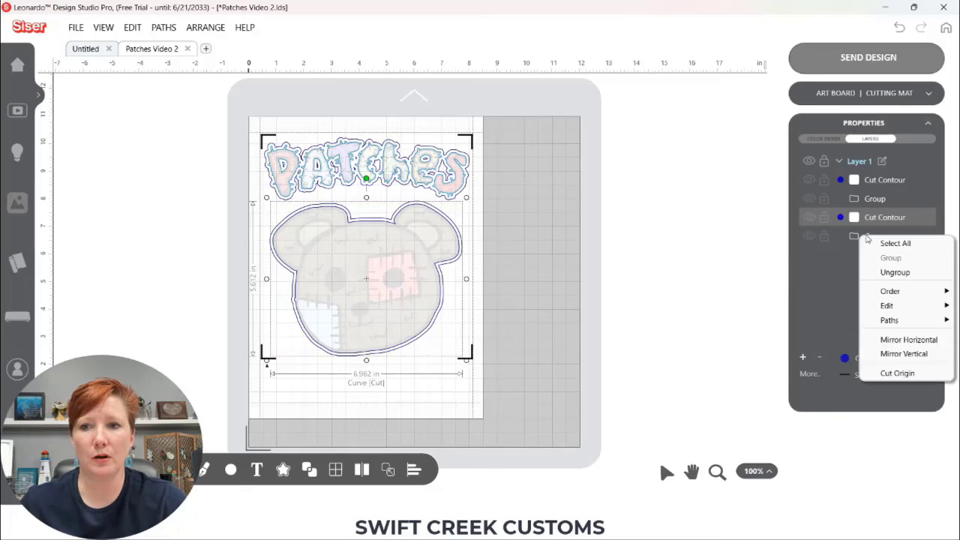
left_click(898, 272)
right_click(870, 238)
left_click(848, 239)
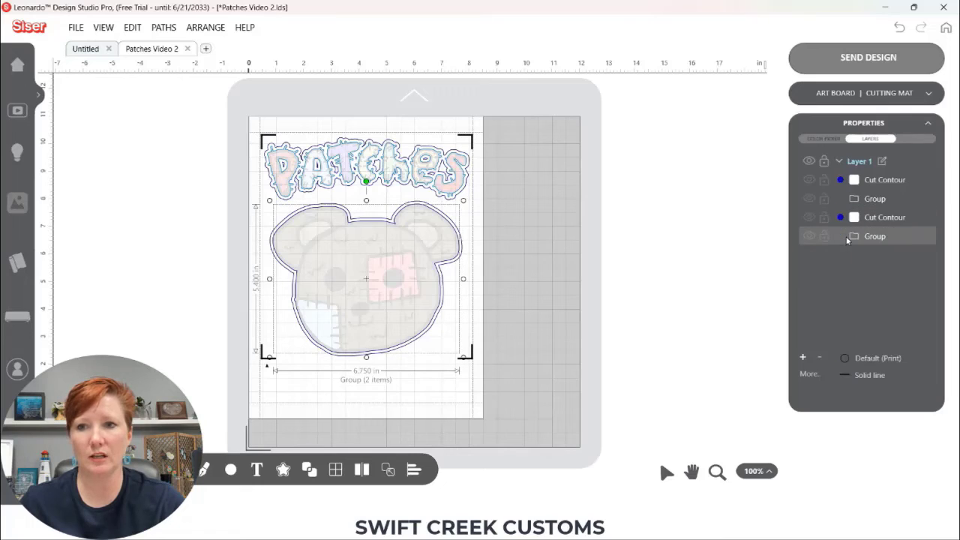
right_click(883, 240)
left_click(895, 275)
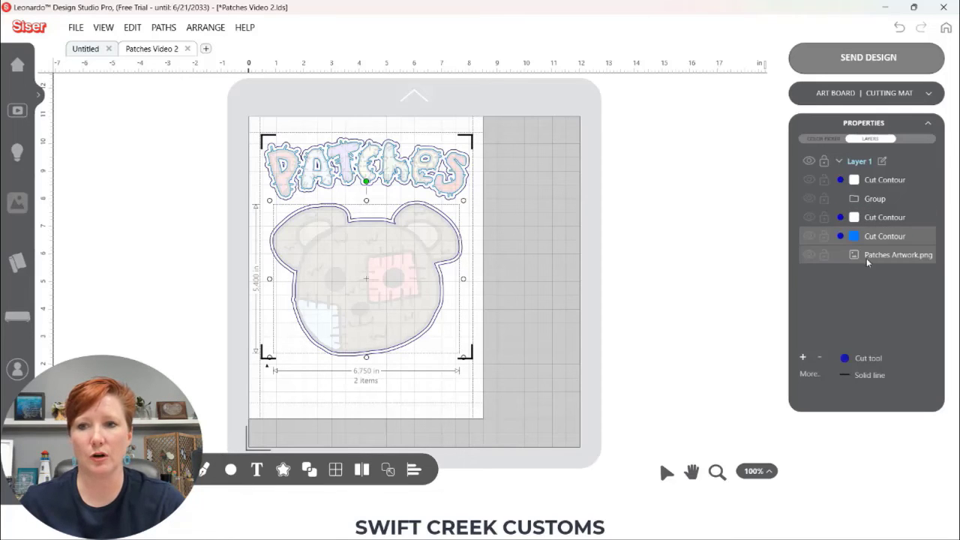
Set the blue inner contour of the bear to Default (Print)
left_click(876, 276)
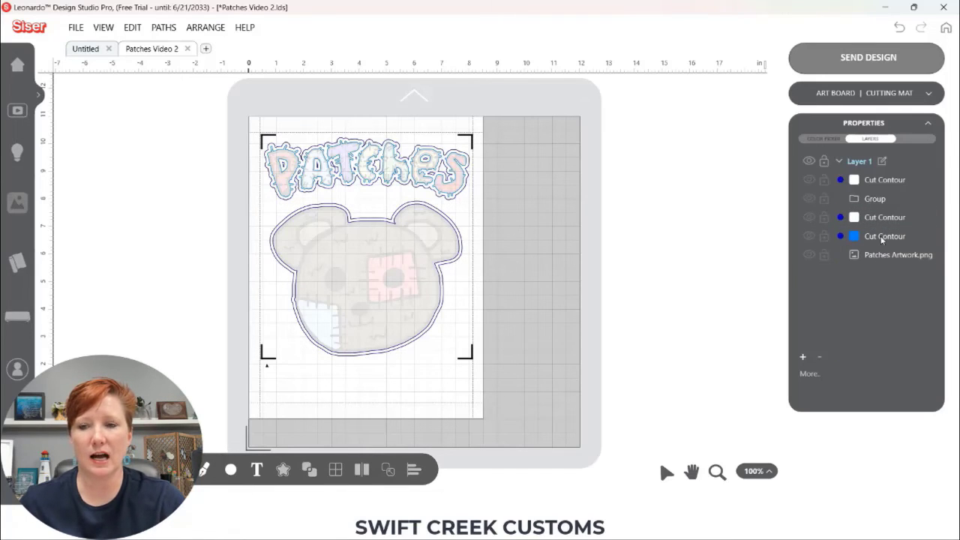
key("ctrl")
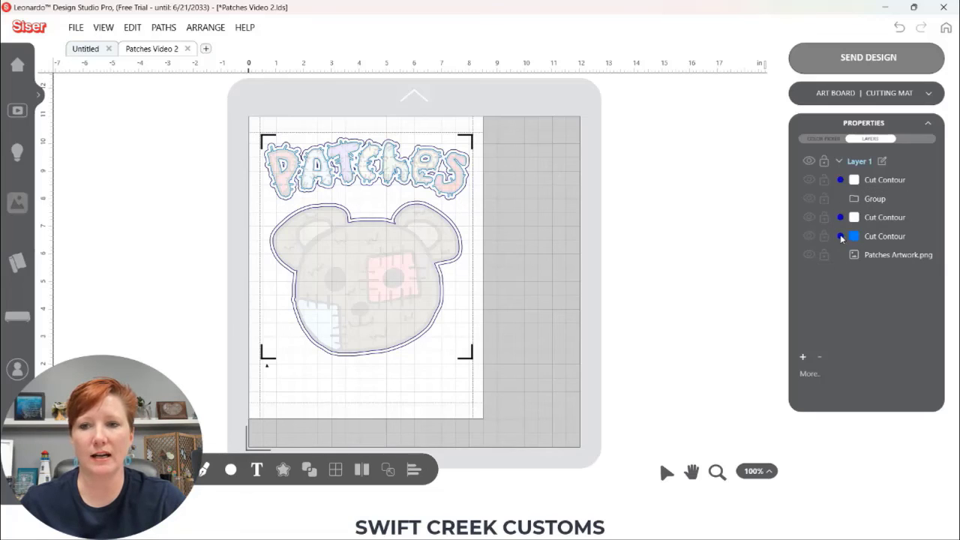
left_click(840, 236)
left_click(873, 244)
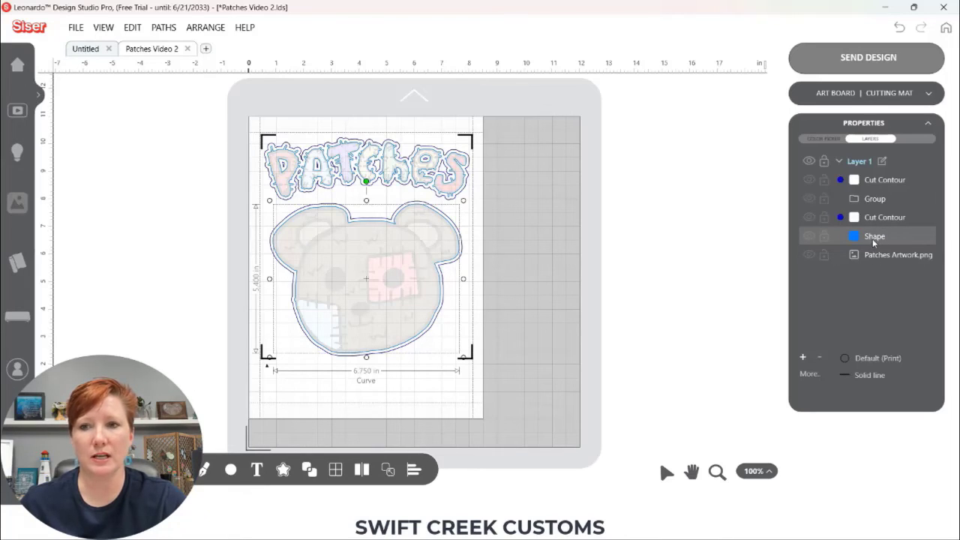
Group the bear's blue shape with its Patches Artwork.png image
left_click(878, 255, "shift")
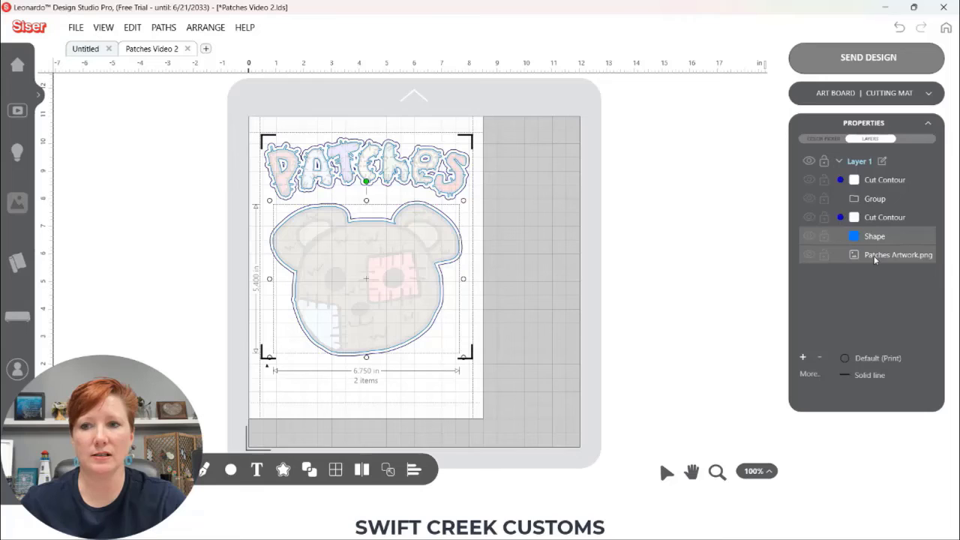
right_click(875, 254)
left_click(895, 275)
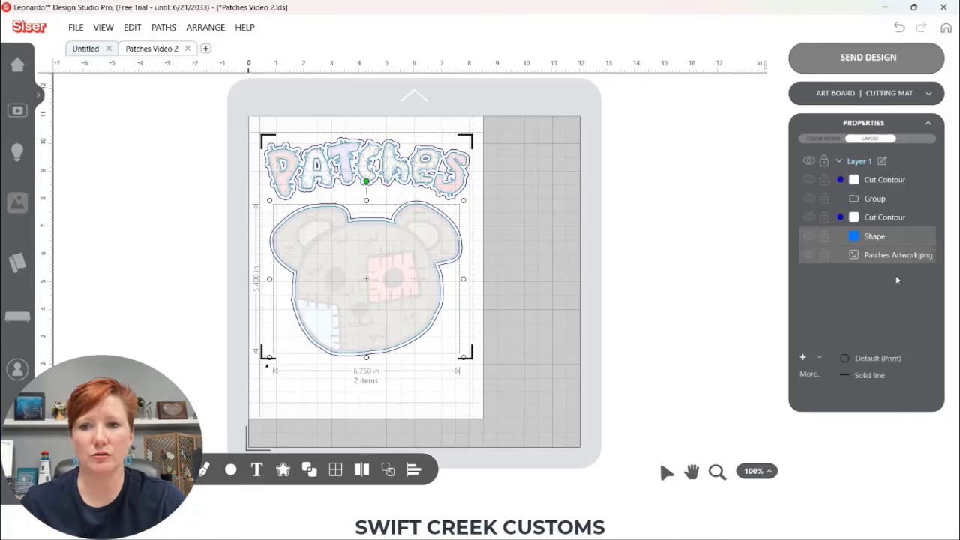